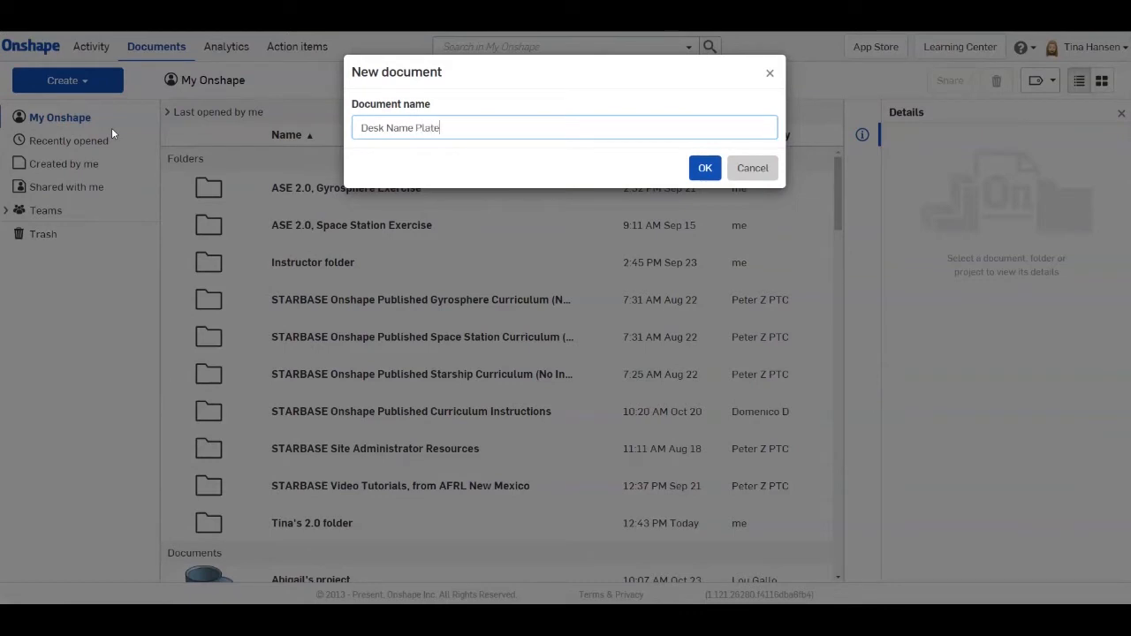
Create the document named Desk Name Plate and start a sketch on the Front plane
left_click(705, 168)
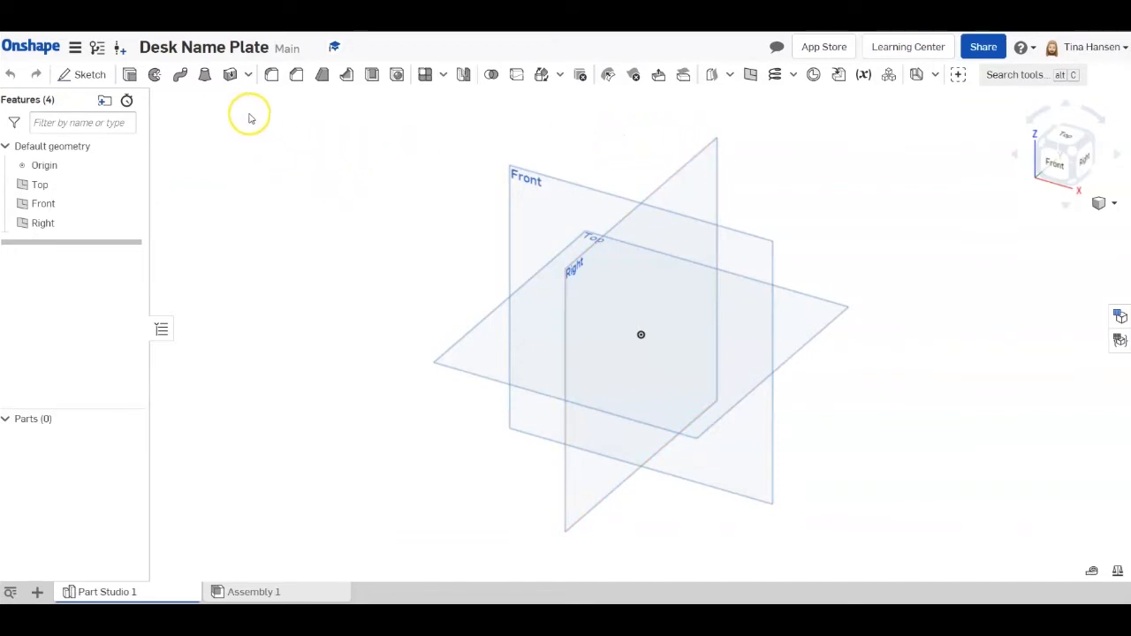
left_click(86, 76)
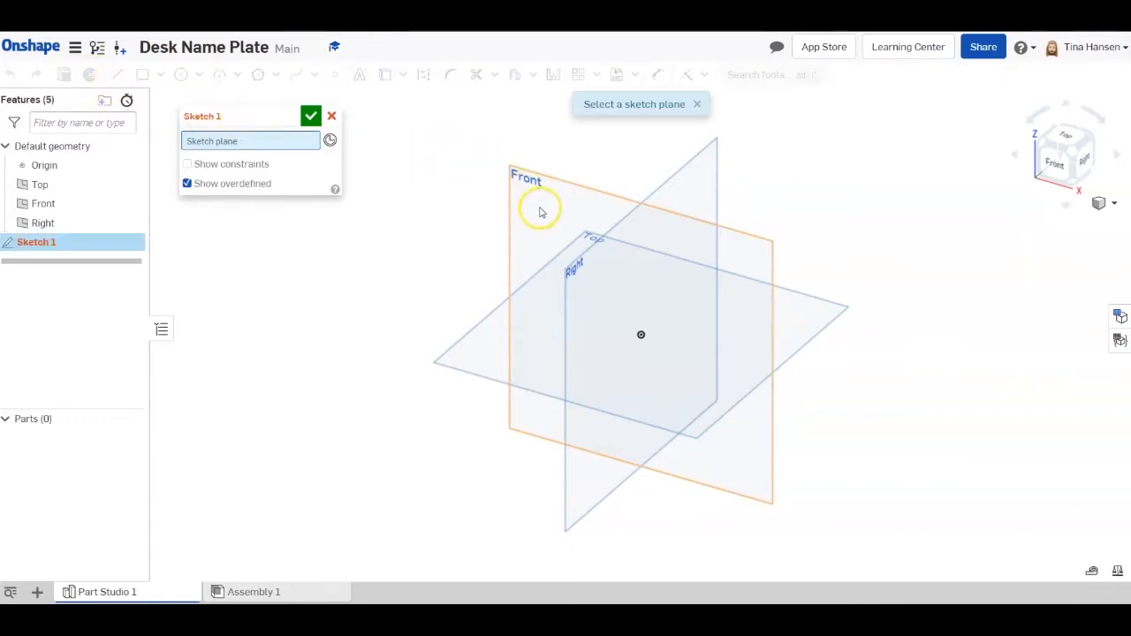
left_click(542, 212)
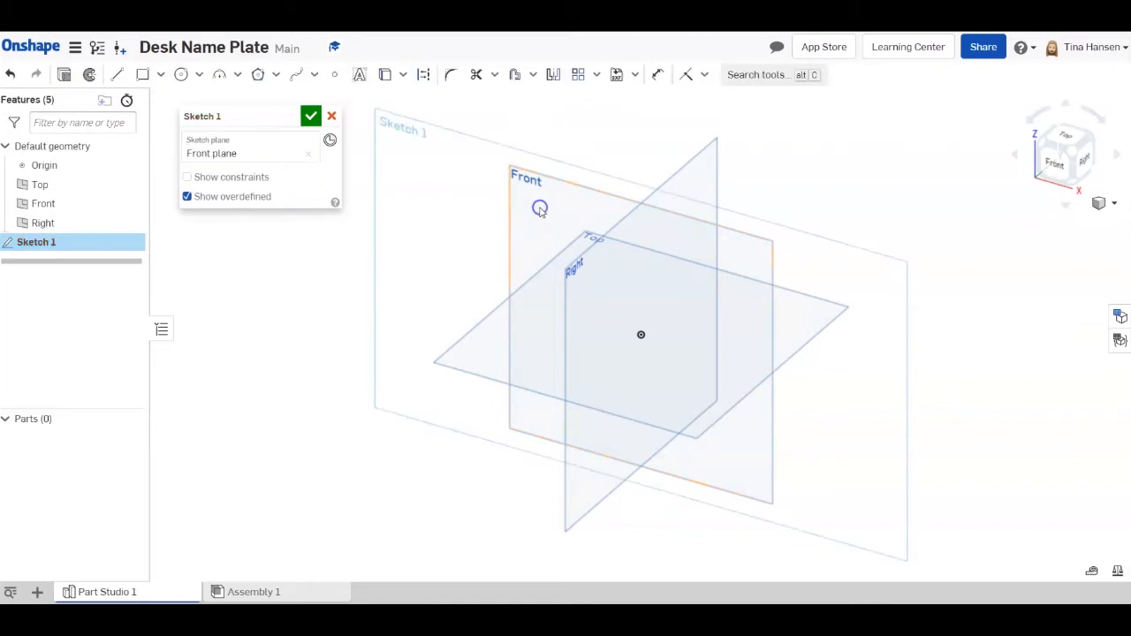
right_click(300, 279)
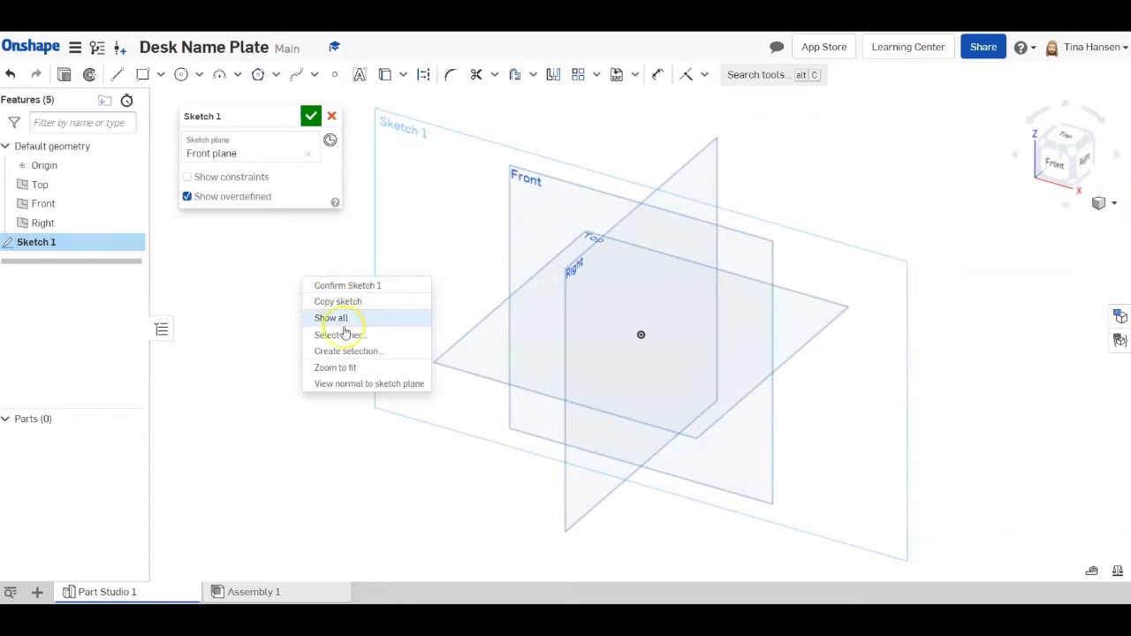
left_click(352, 385)
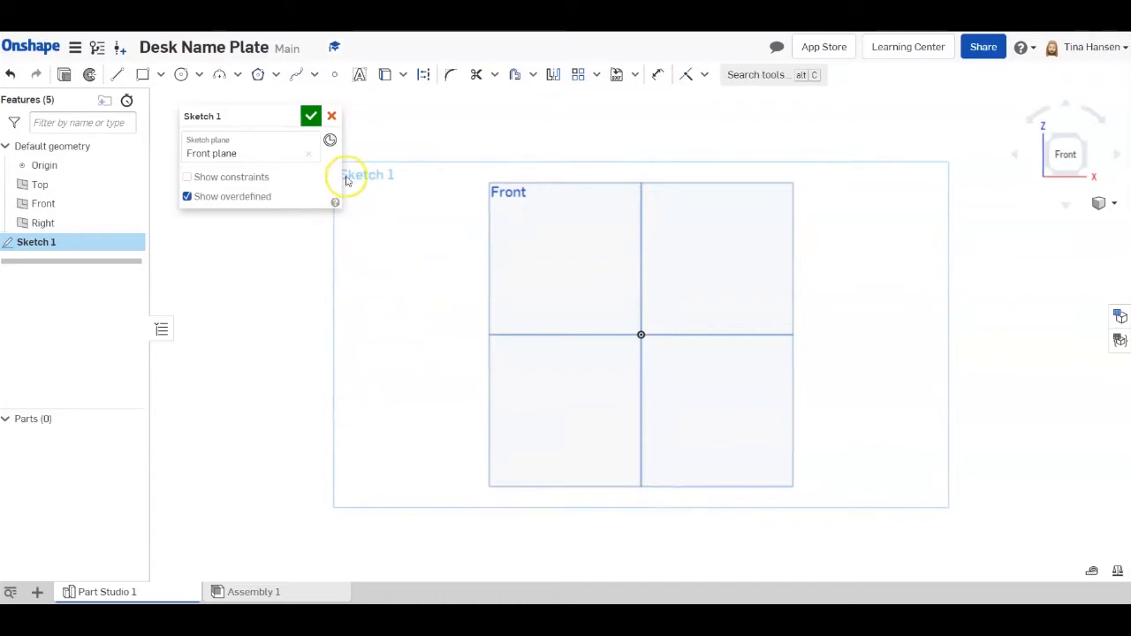
Sketch a closed triangle with a base about 51 mm long on the horizontal axis through the origin and its apex on the vertical axis
left_click(118, 76)
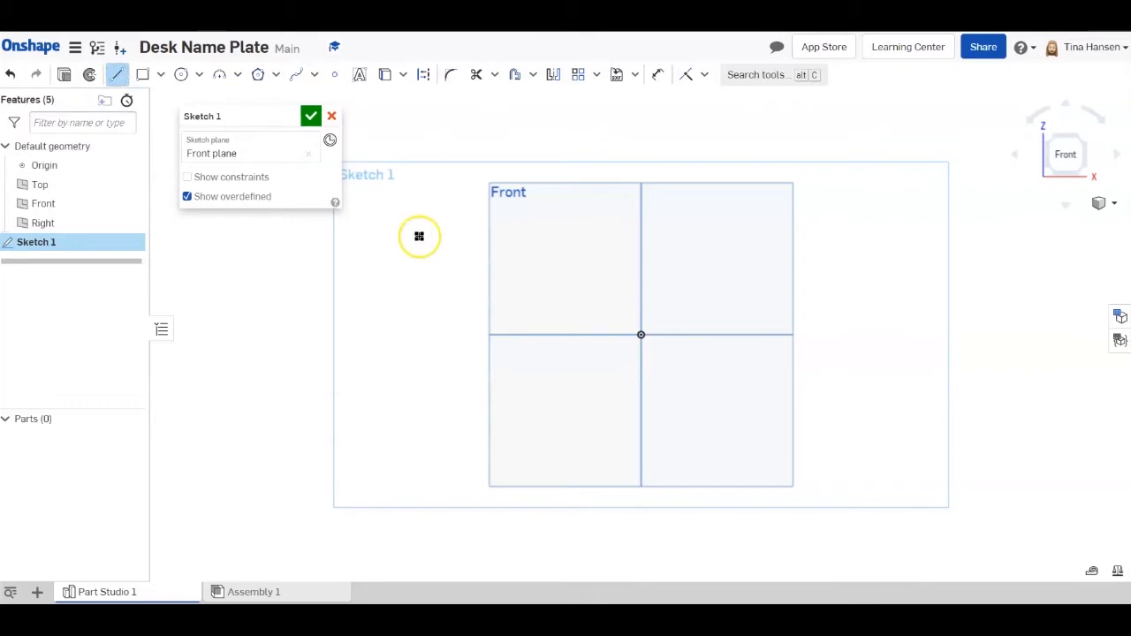
left_click(596, 335)
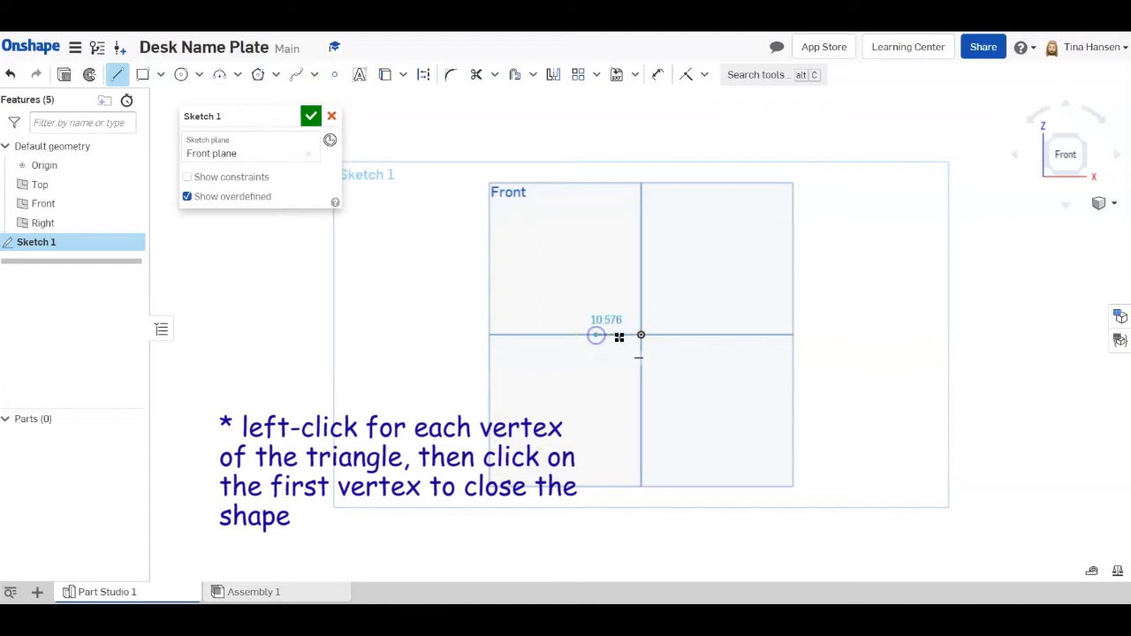
left_click(699, 334)
left_click(660, 235)
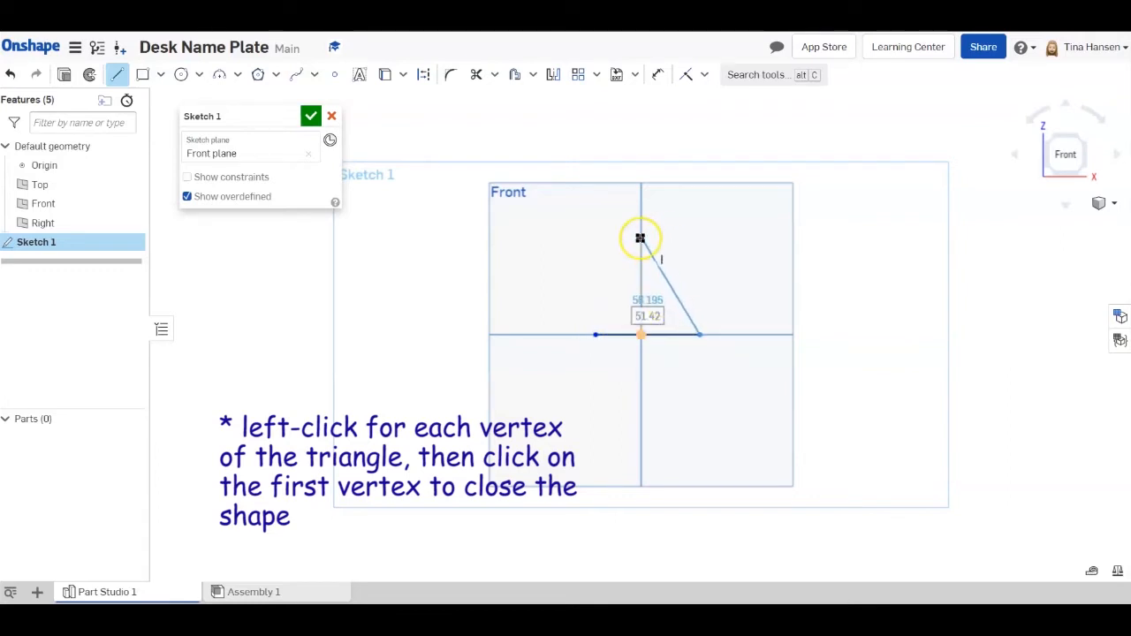
left_click(640, 238)
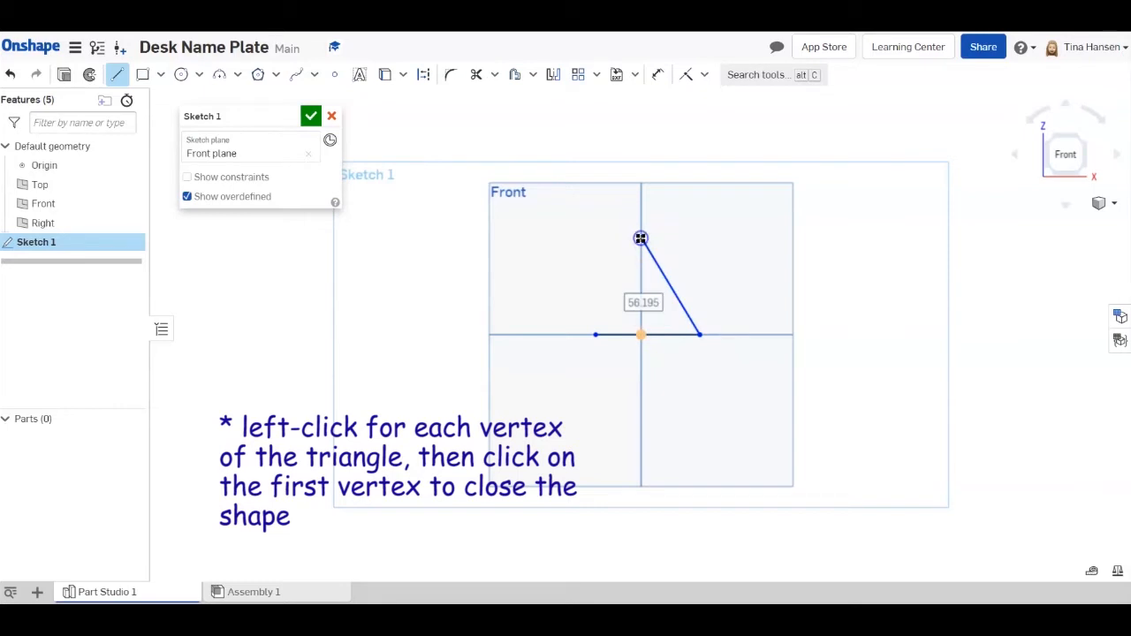
left_click(593, 334)
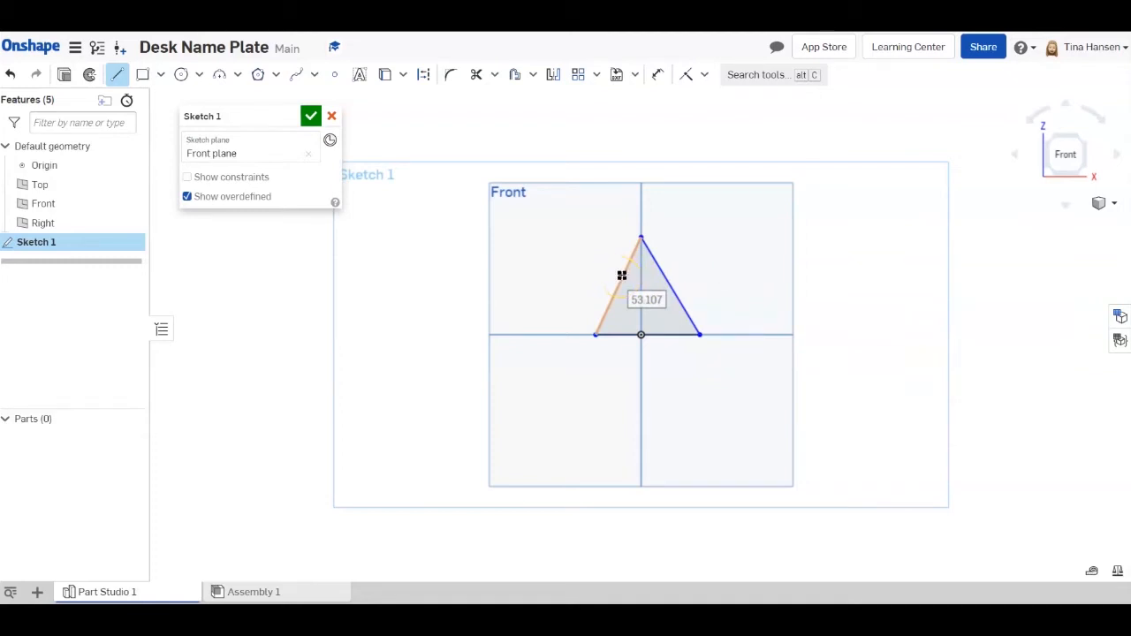
Apply an Equal constraint to the triangle's two slanted sides
left_click(705, 76)
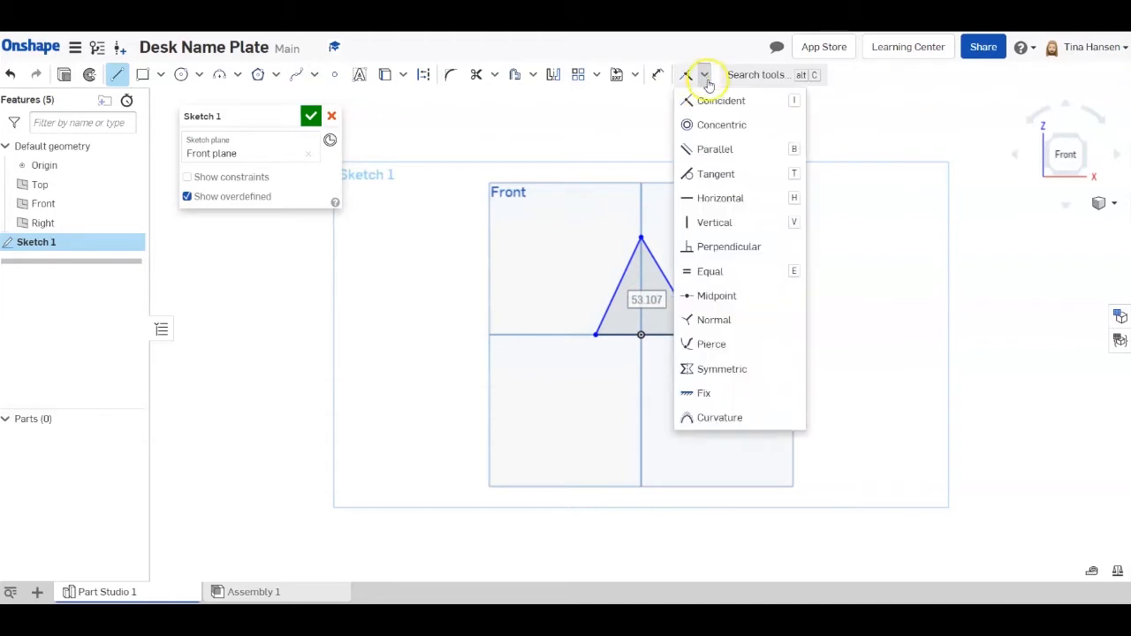
left_click(711, 275)
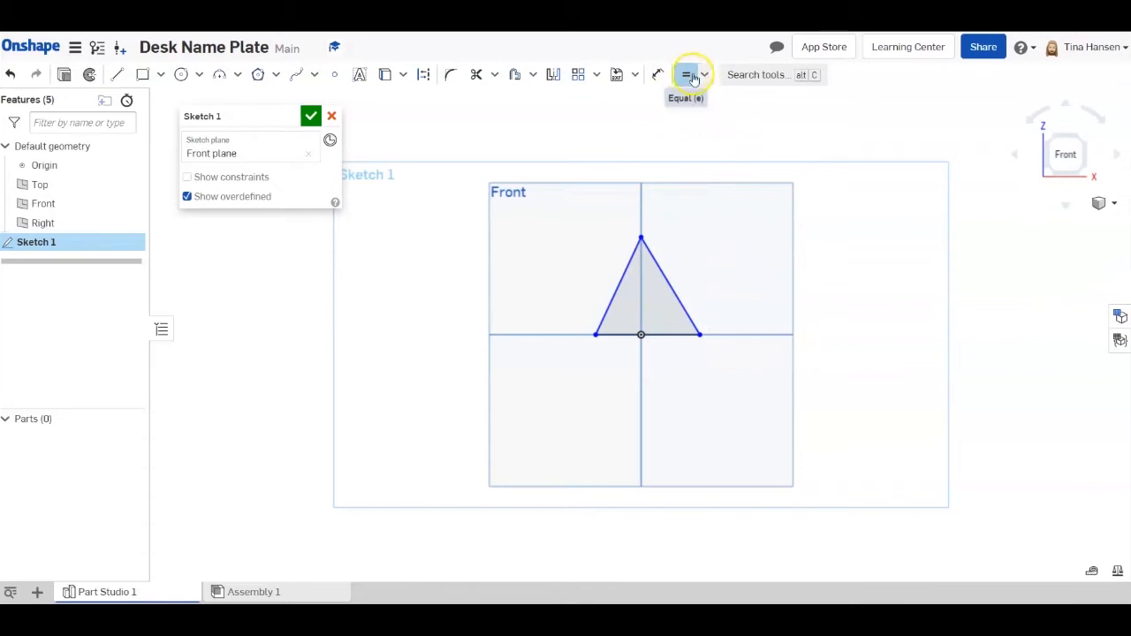
left_click(668, 282)
left_click(624, 286)
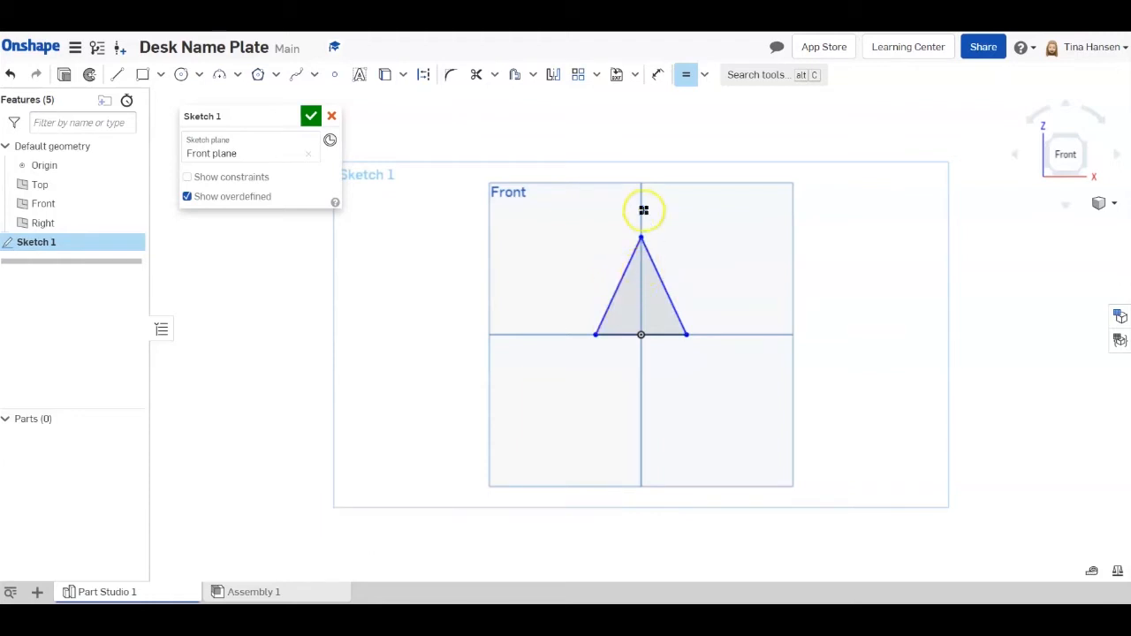
left_click(686, 74)
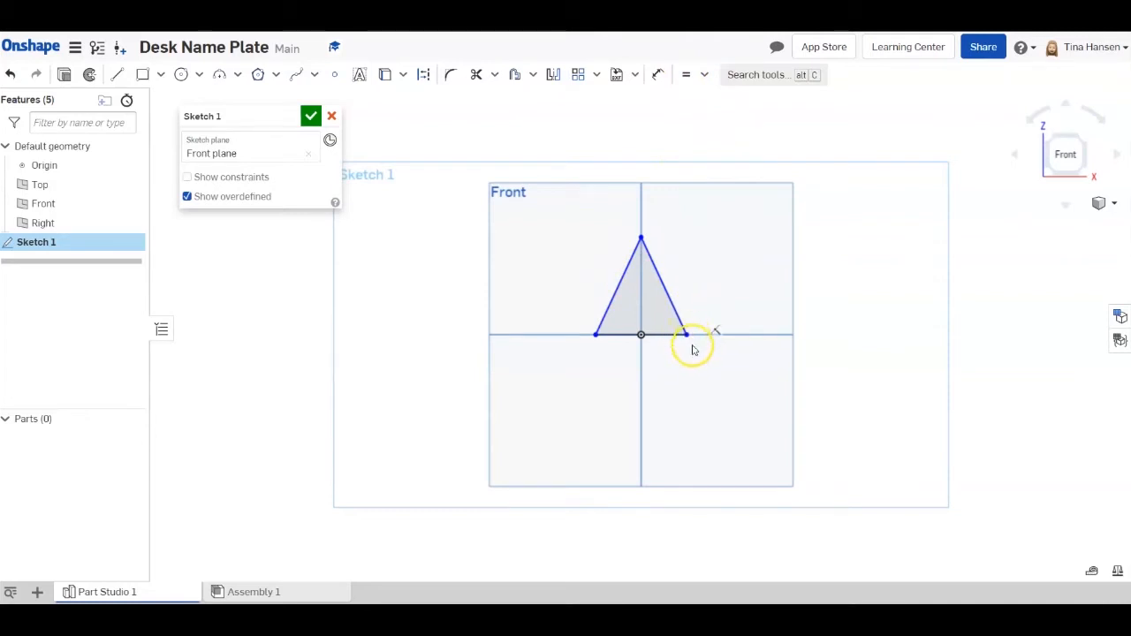
Reshape the triangle by widening its base slightly and raising its apex along the vertical axis, and finish the sketch
left_click_drag(686, 335, 712, 336)
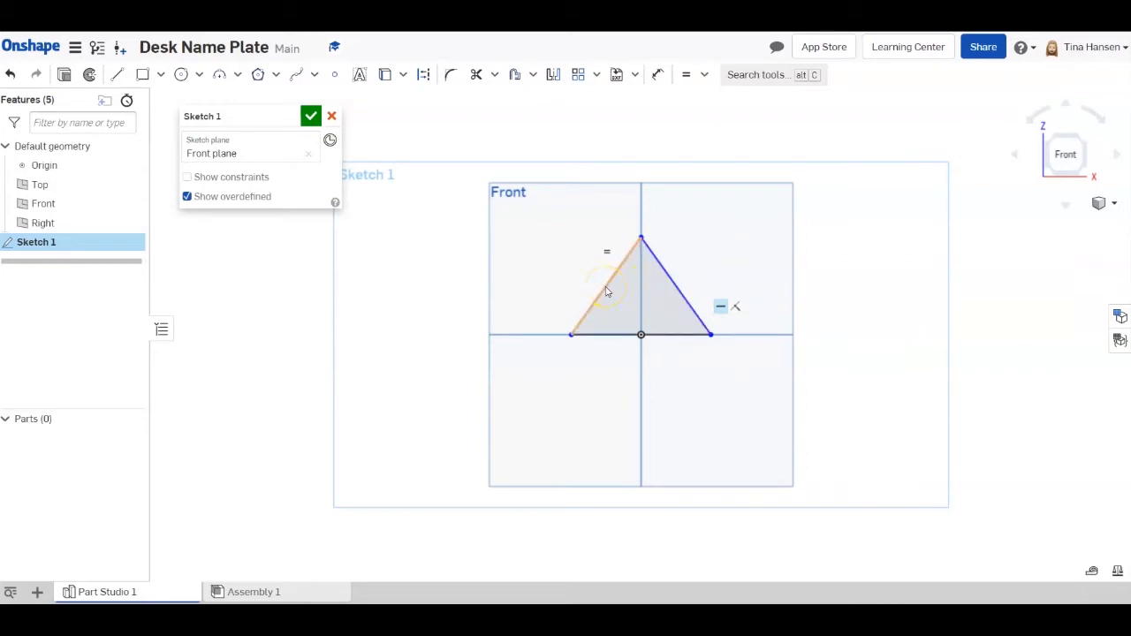
left_click(650, 296)
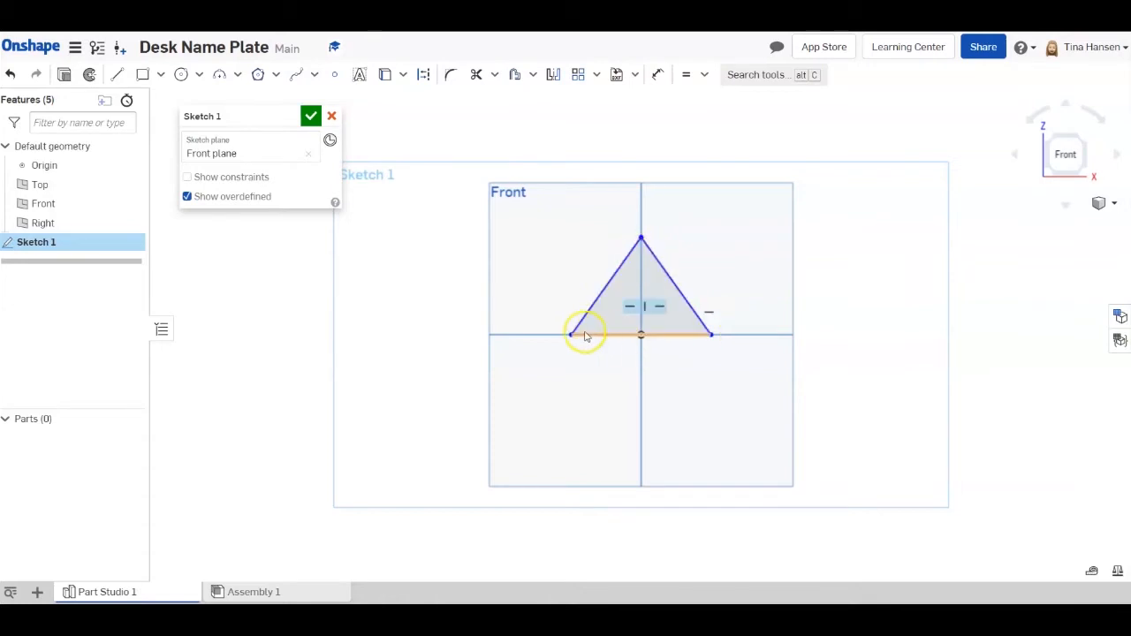
mouse_move(585, 336)
left_mouse_down()
mouse_move(575, 330)
mouse_move(586, 336)
left_mouse_up()
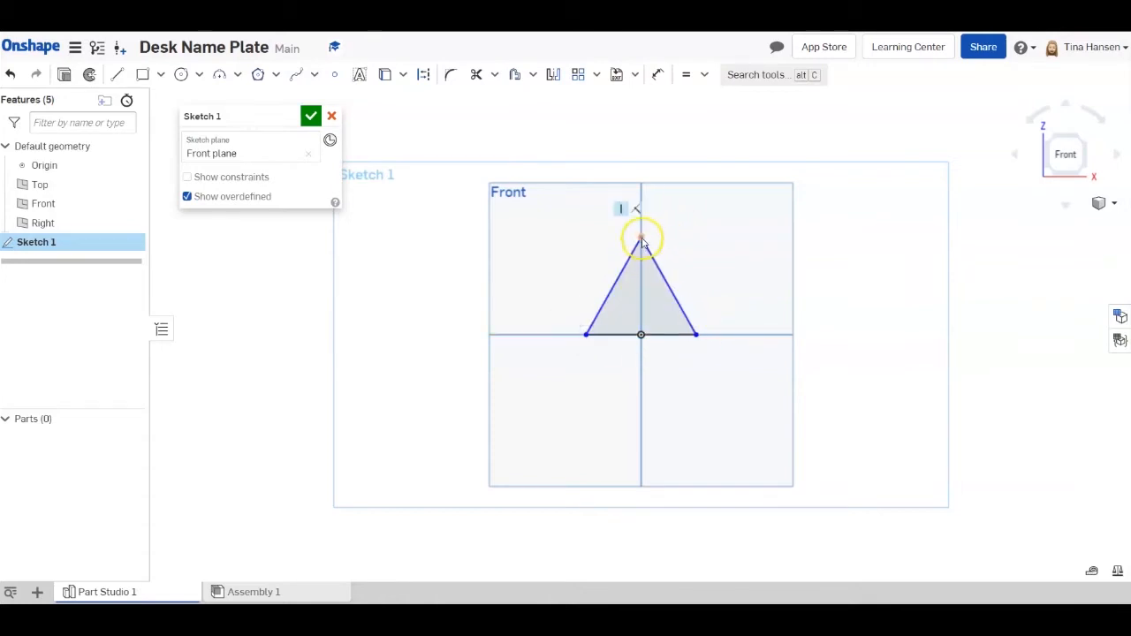
left_click_drag(642, 235, 643, 206)
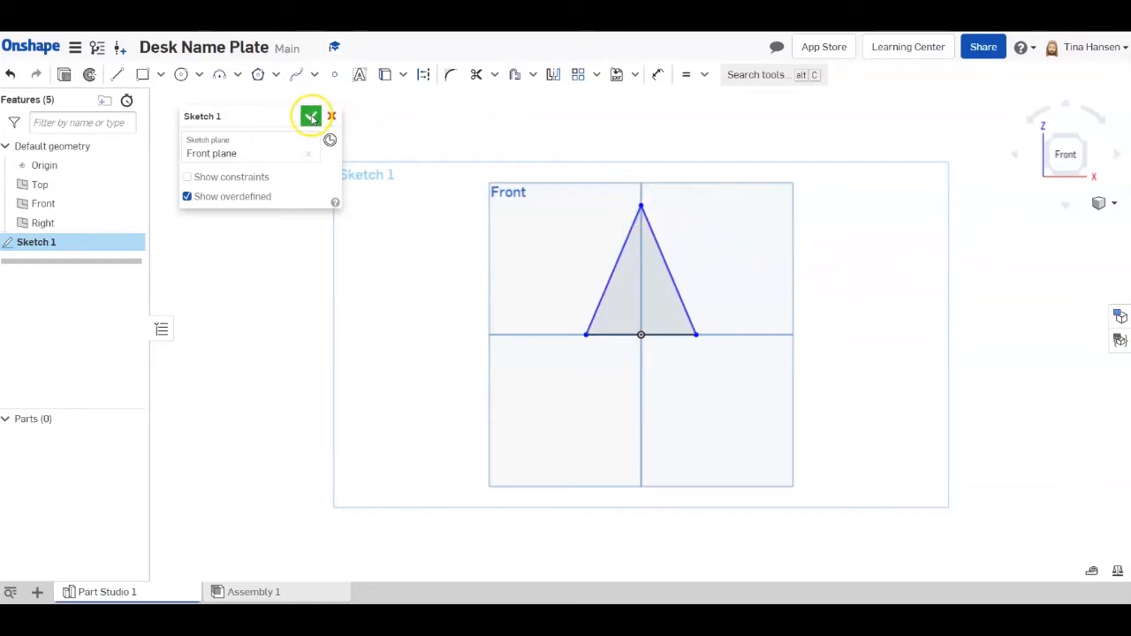
left_click(311, 118)
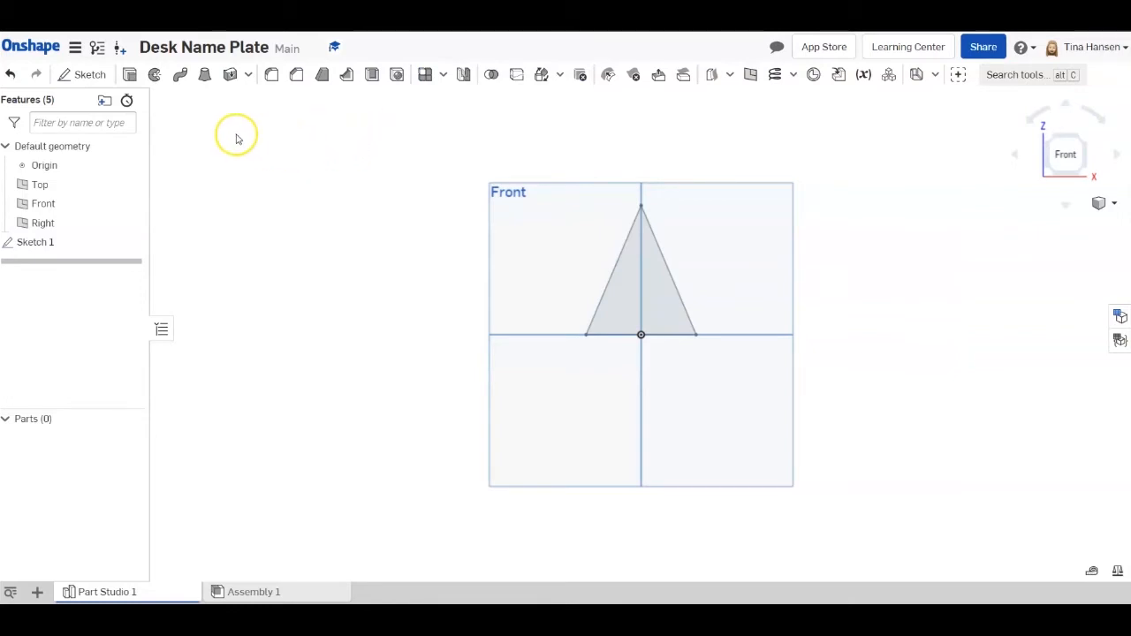
Extrude the triangle sketch as a new solid with a blind depth of 150 mm
left_click(129, 75)
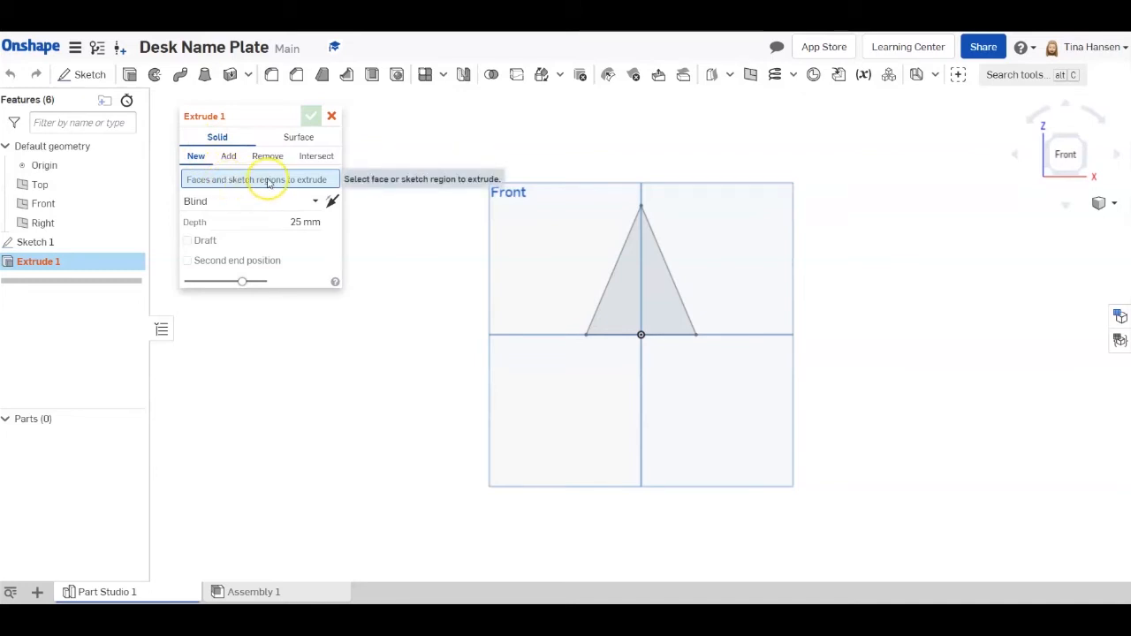
left_click(38, 244)
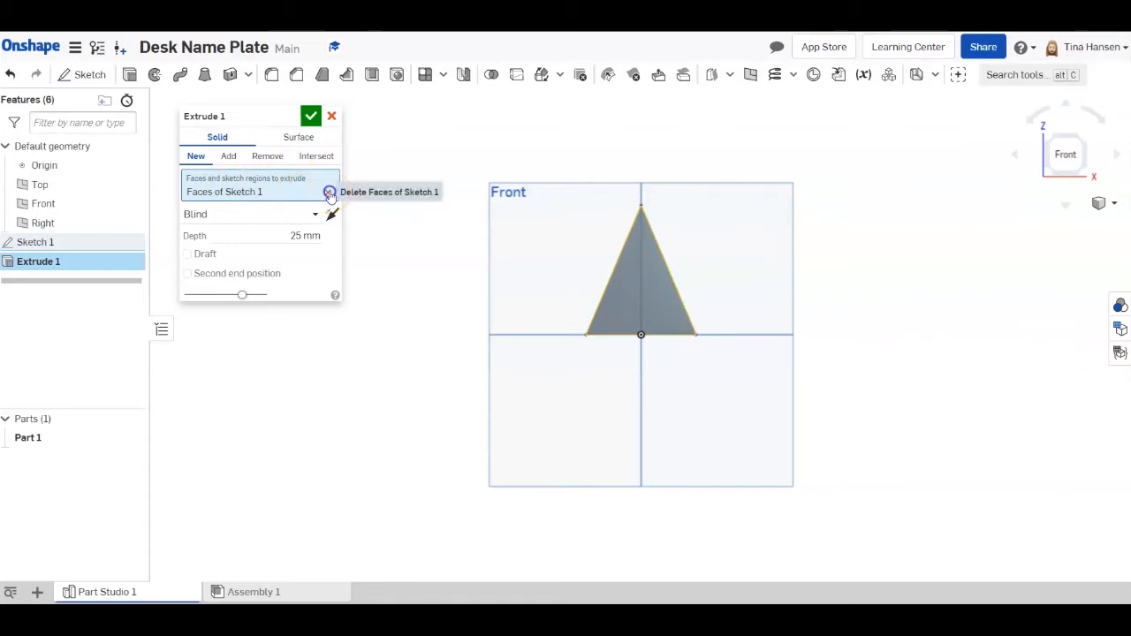
left_click(329, 193)
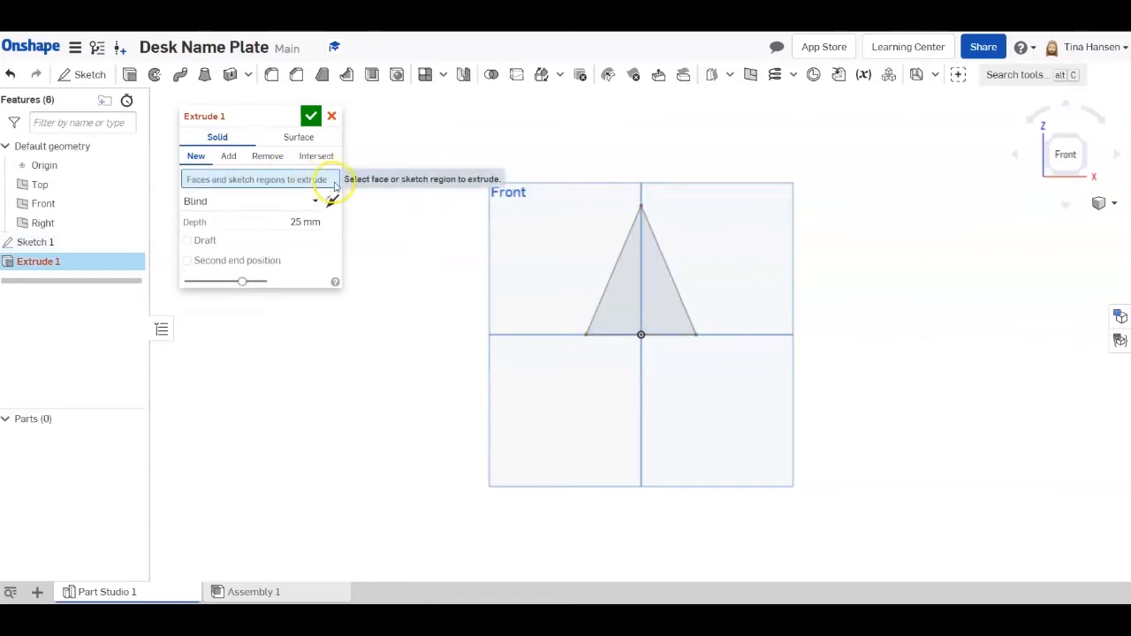
left_click(41, 244)
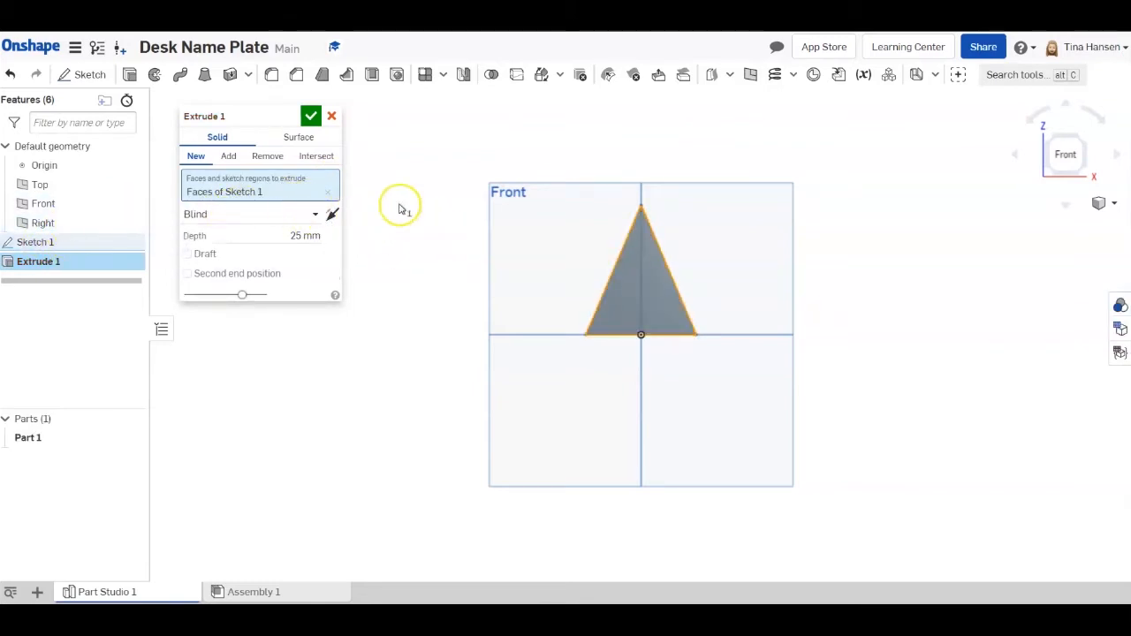
right_click_drag(445, 235, 535, 250)
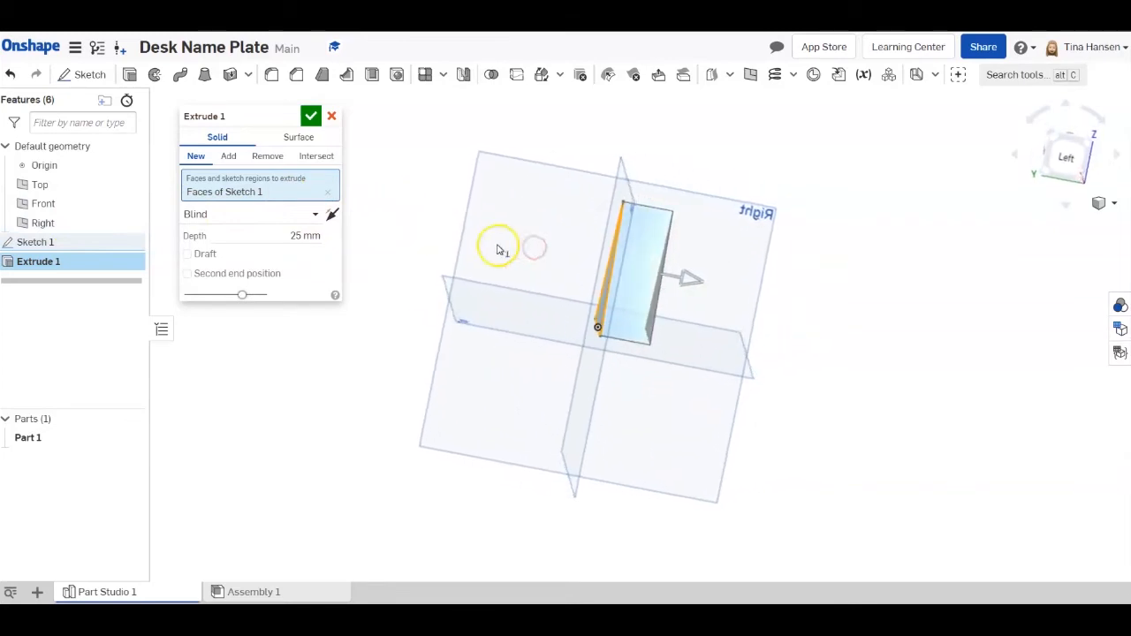
left_click(286, 235)
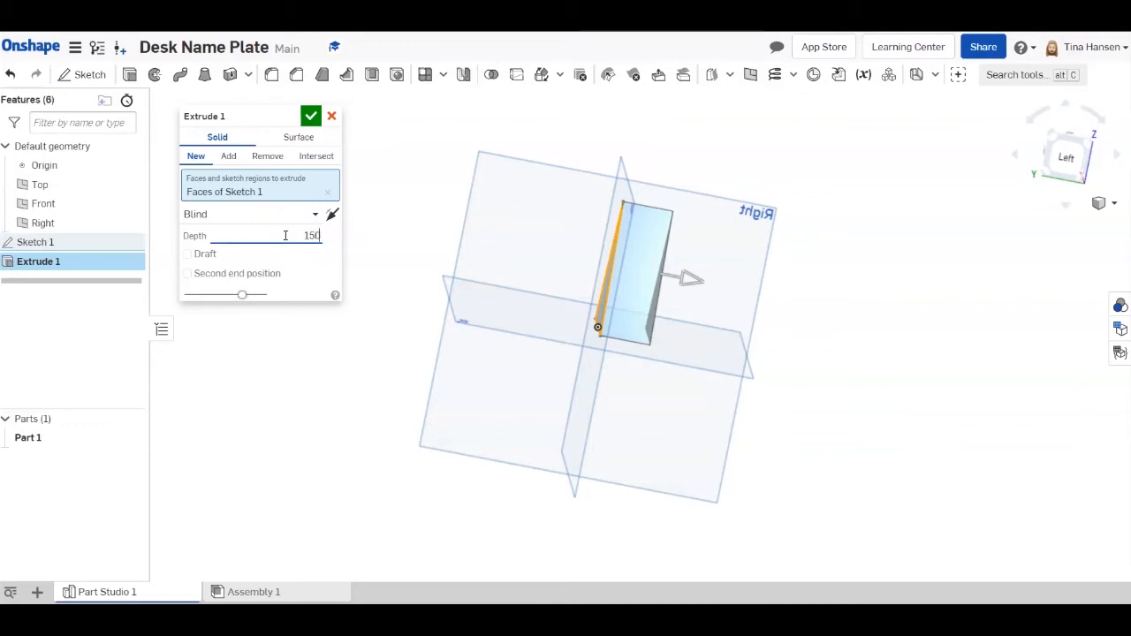
key("Return")
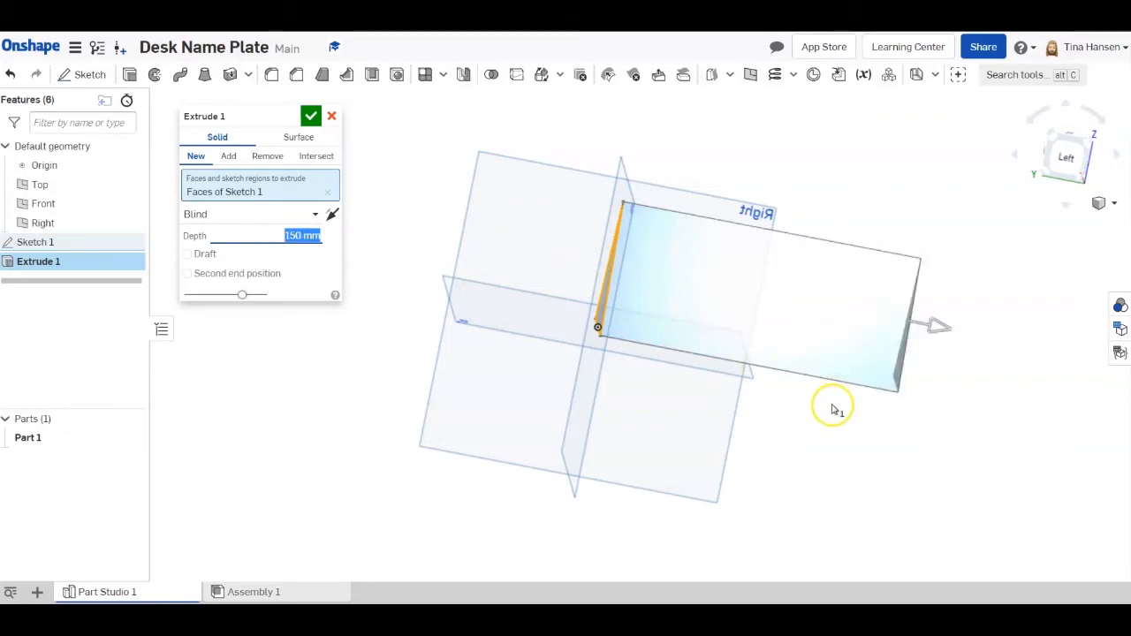
right_click_drag(834, 409, 656, 397)
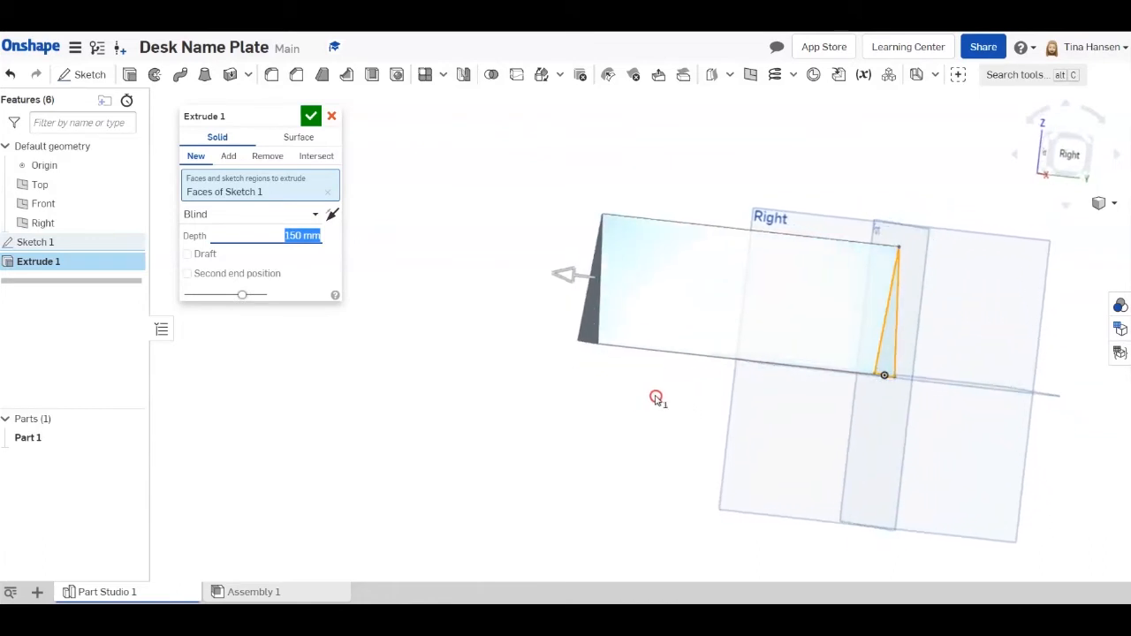
left_click(310, 116)
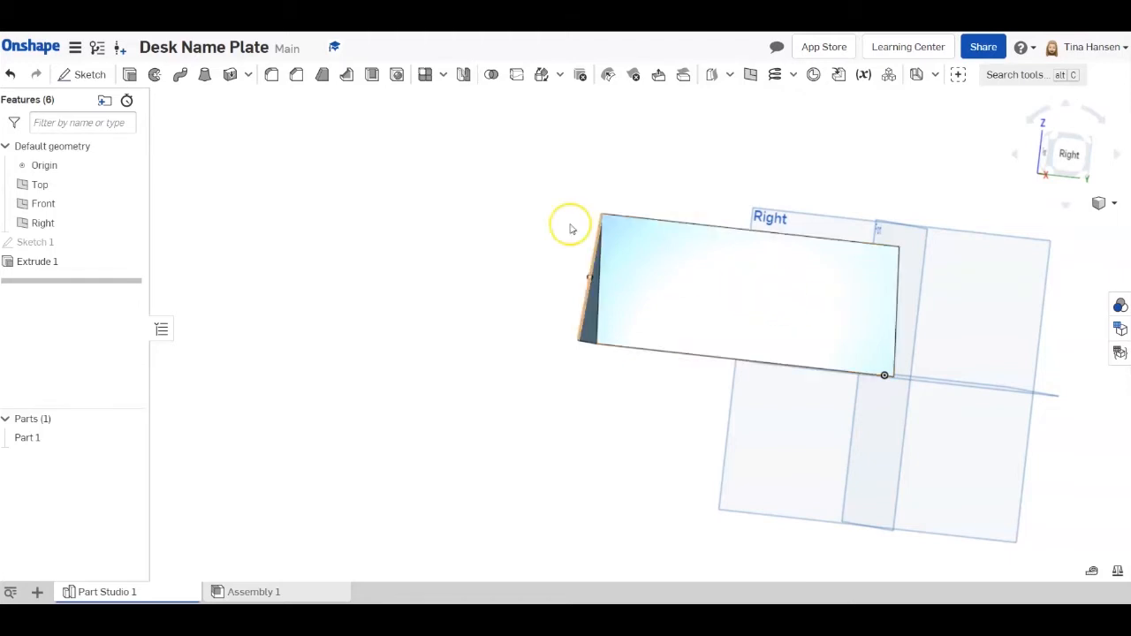
Start a new sketch on the sloping rectangular side face of the triangular prism
left_click(90, 76)
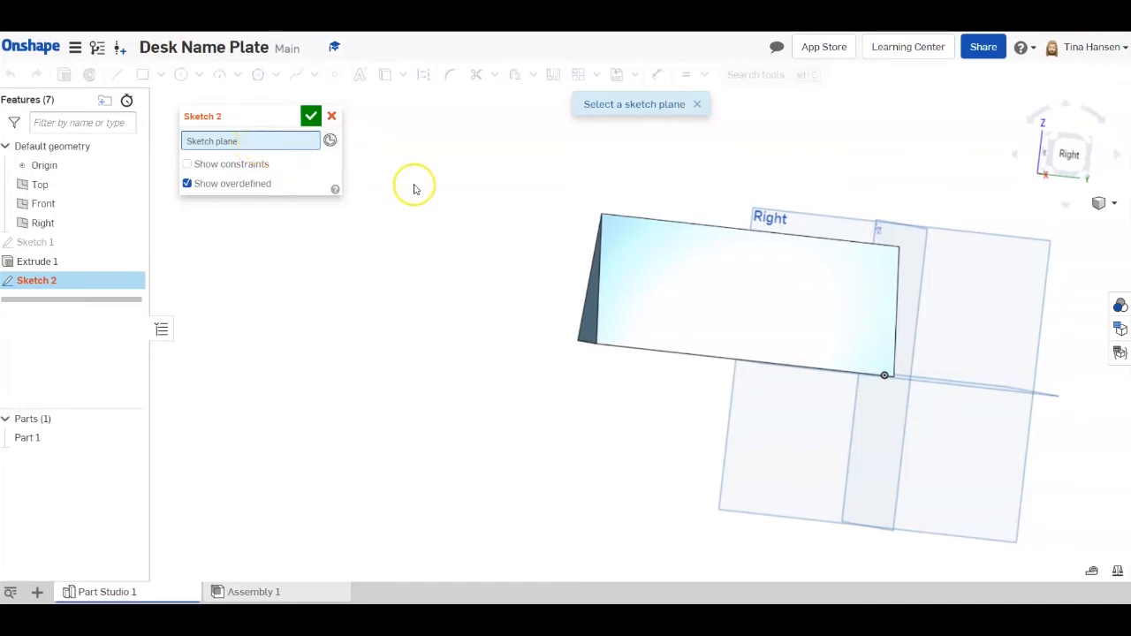
left_click(664, 274)
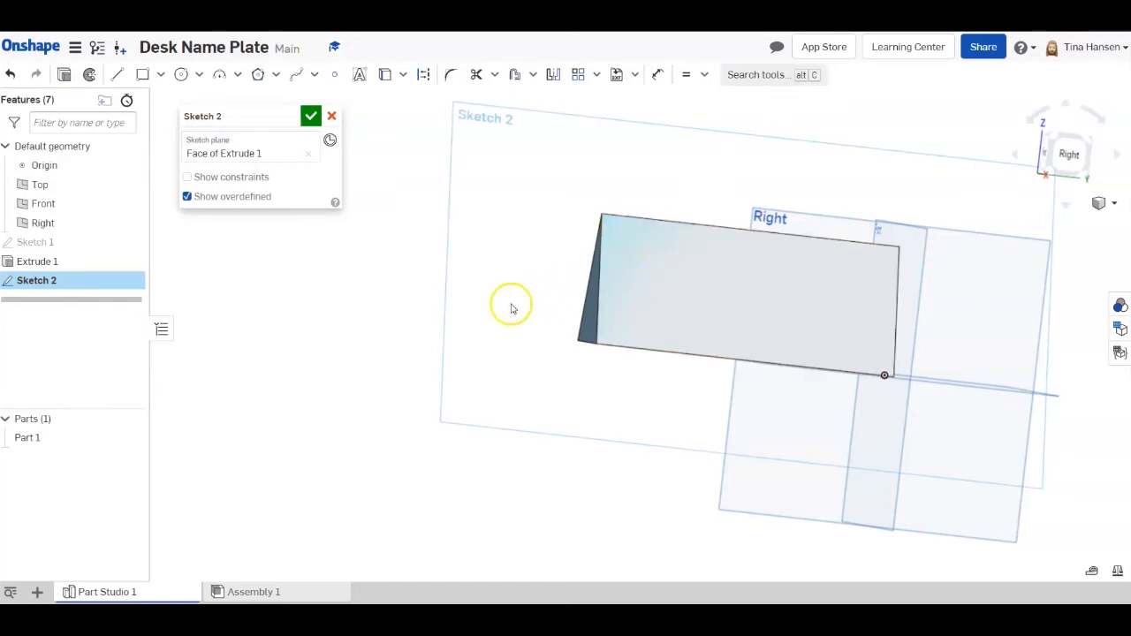
mouse_move(361, 278)
right_mouse_down()
mouse_move(407, 295)
mouse_move(411, 274)
mouse_move(412, 286)
mouse_move(331, 245)
mouse_move(338, 255)
mouse_move(304, 275)
right_mouse_up()
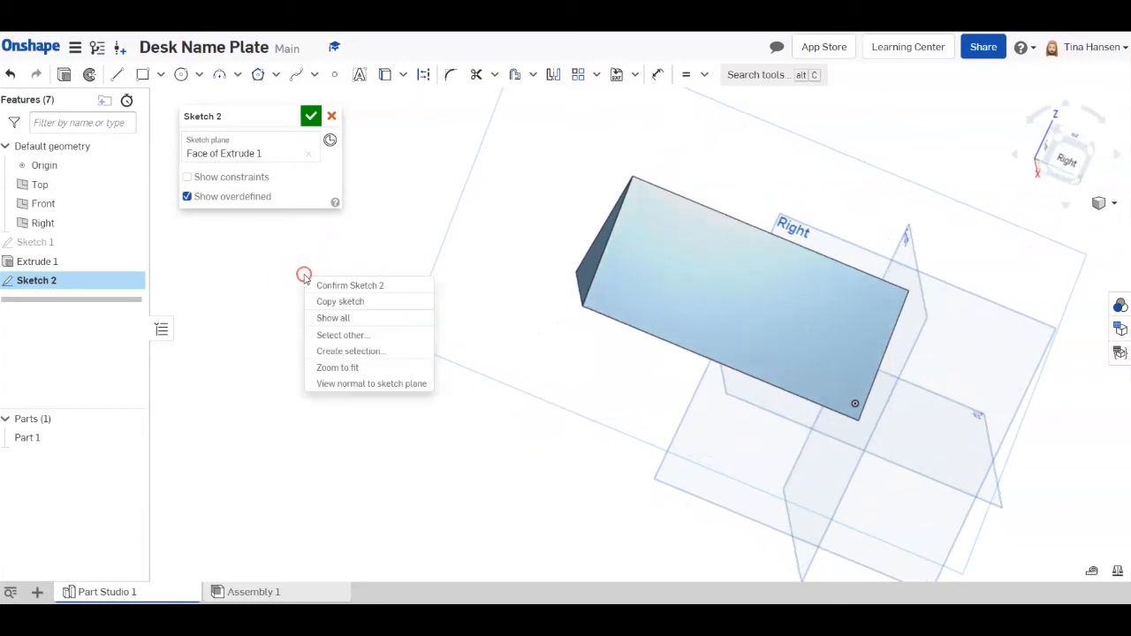
left_click(349, 384)
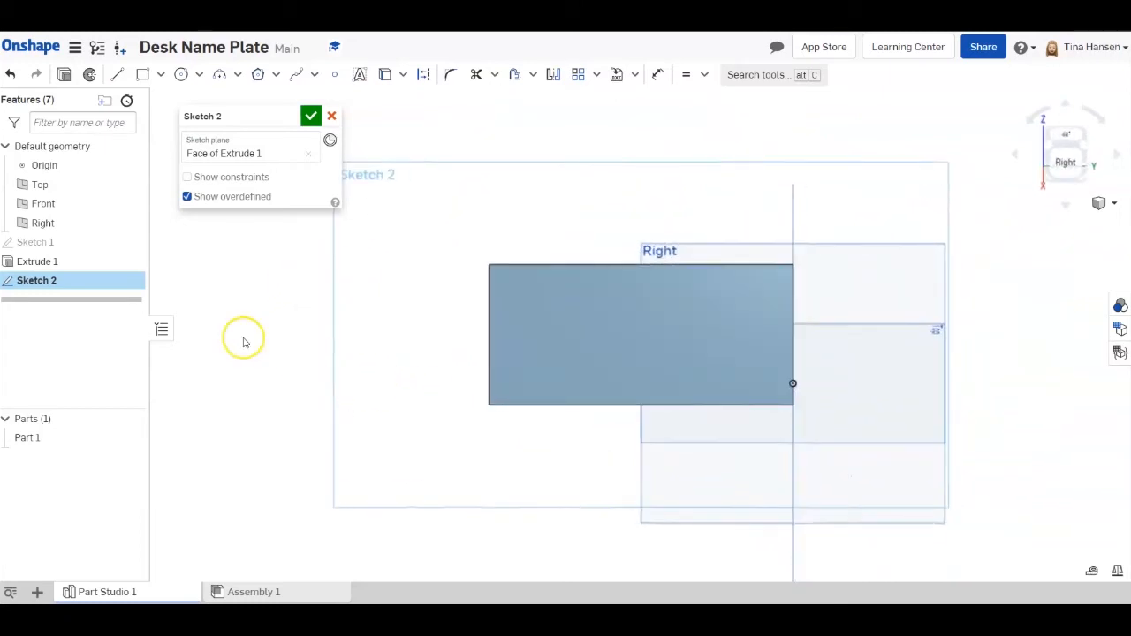
Add a text box across the middle of the sloping face and enter the person's first name
left_click(359, 77)
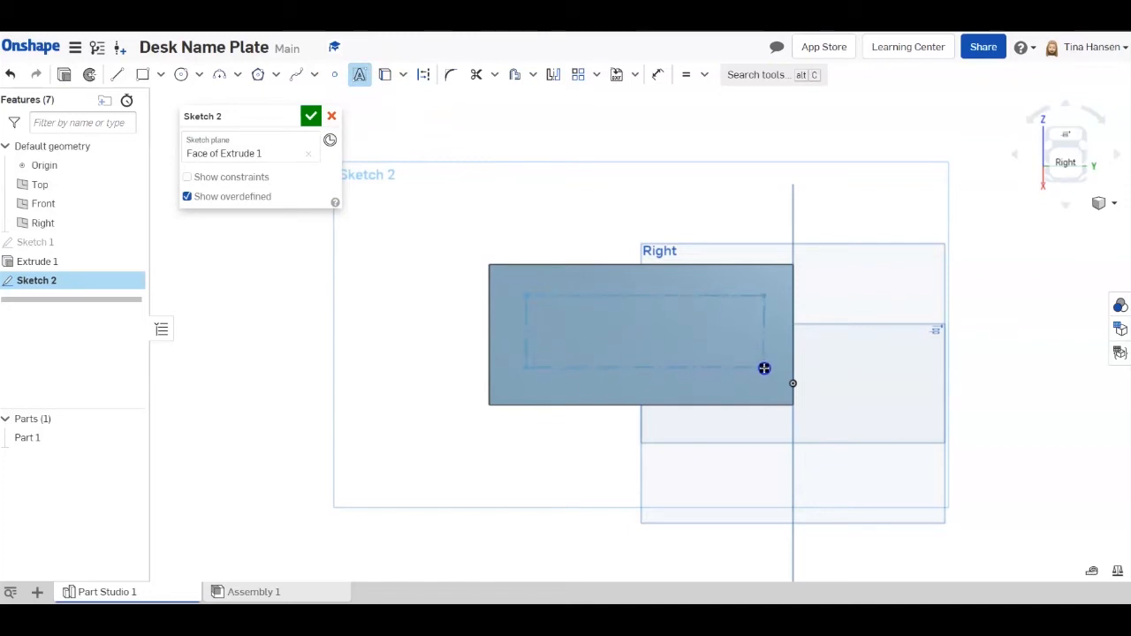
left_click(767, 368)
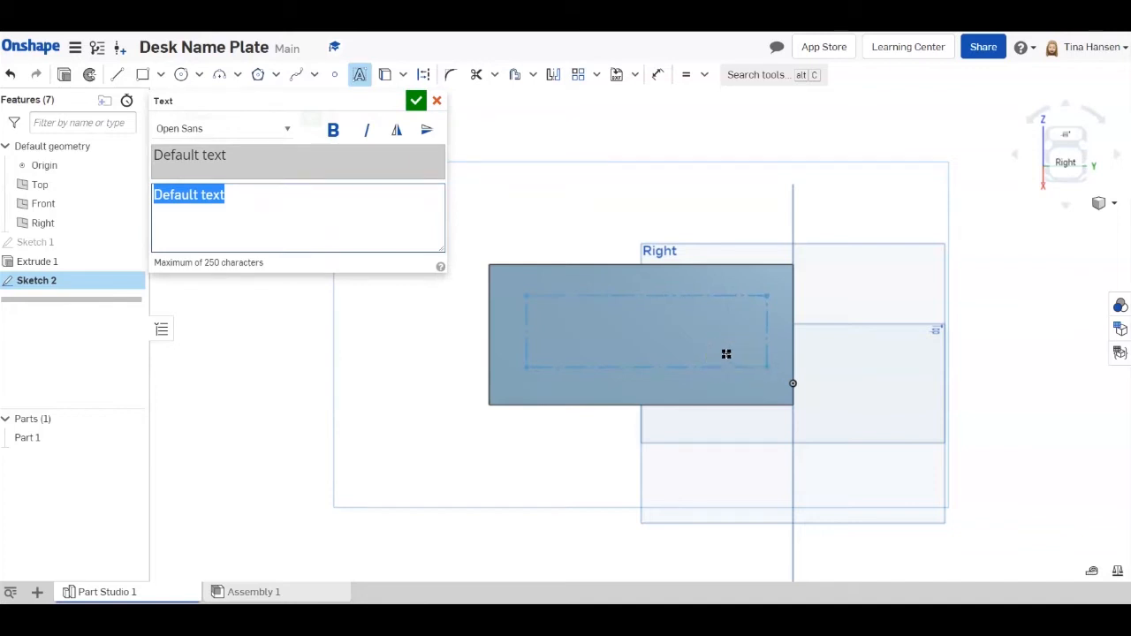
type("Tina")
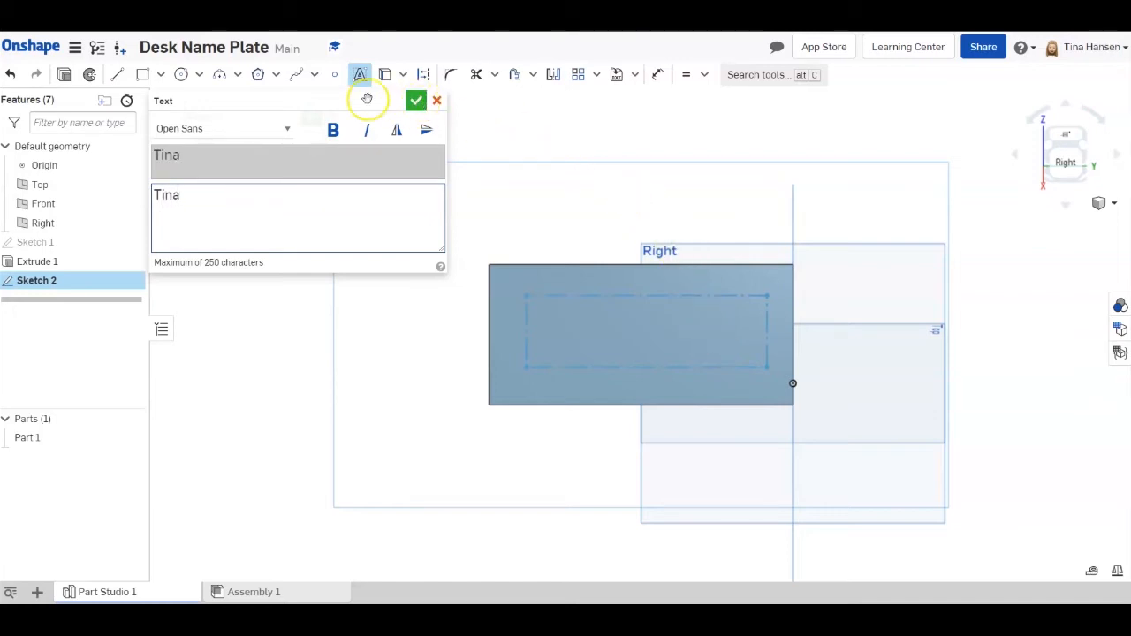
Set the name text's font to Roboto Slab and accept the sketch text
left_click(288, 129)
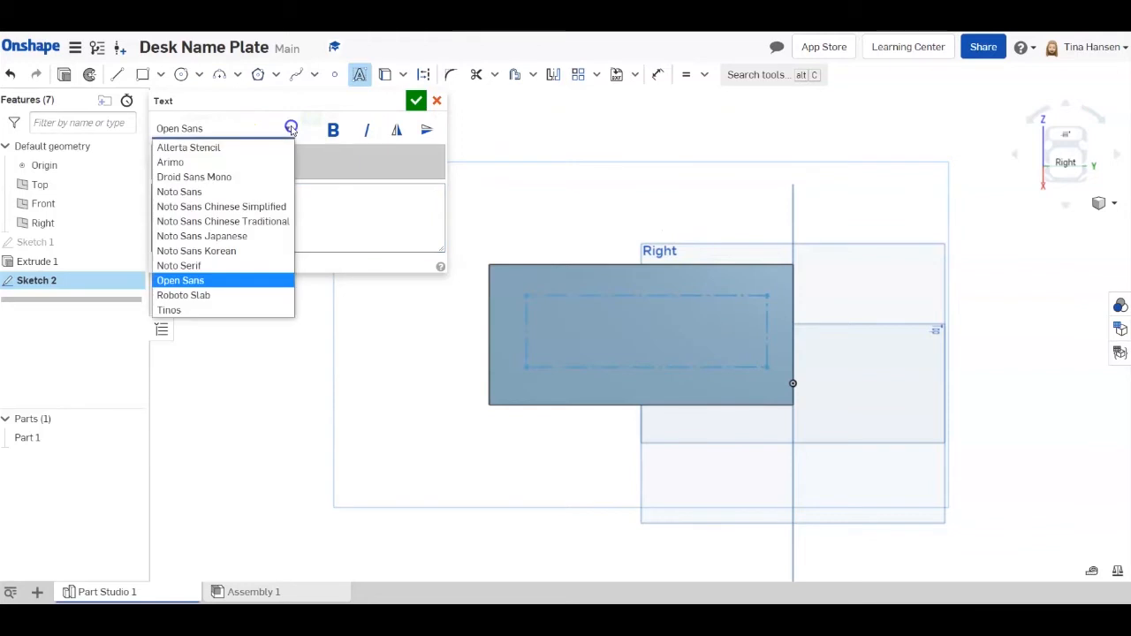
left_click(230, 177)
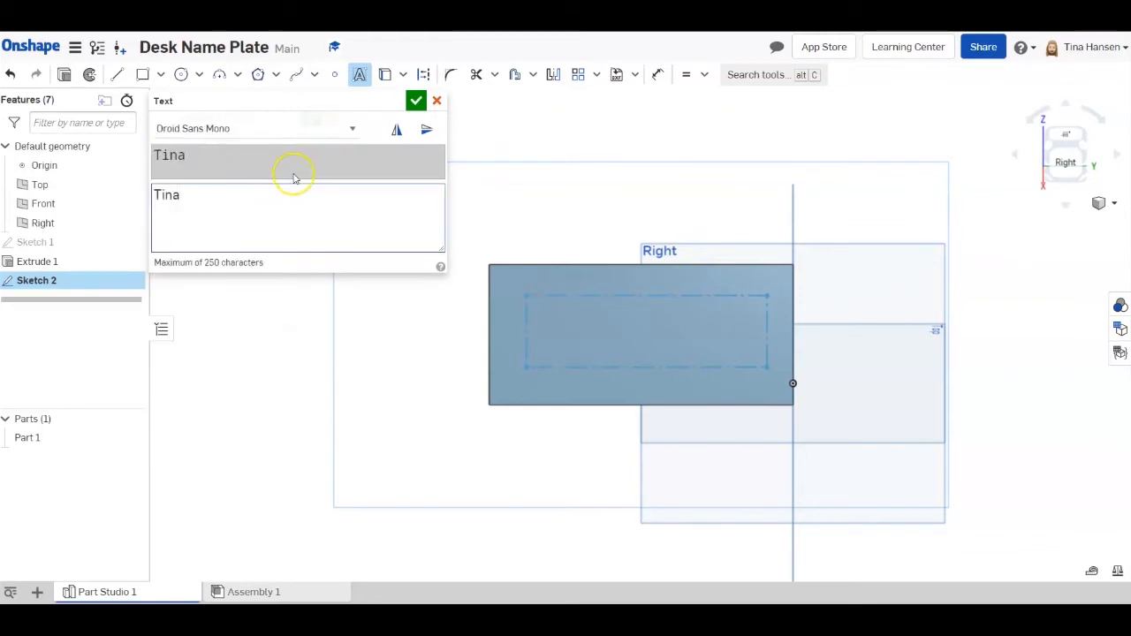
left_click(350, 129)
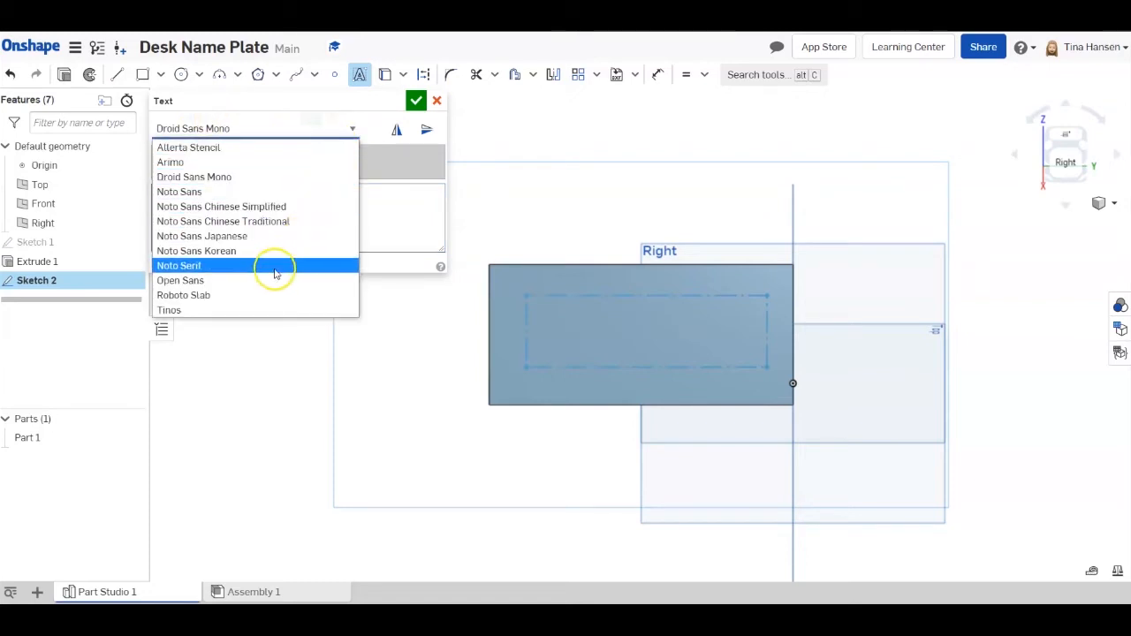
left_click(254, 295)
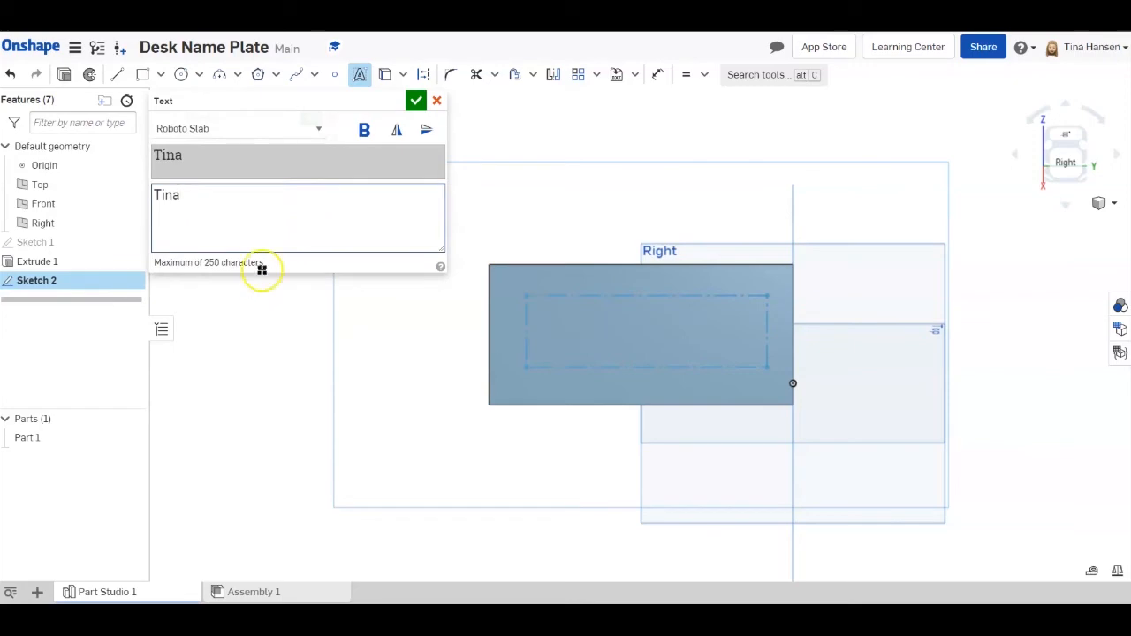
left_click(416, 101)
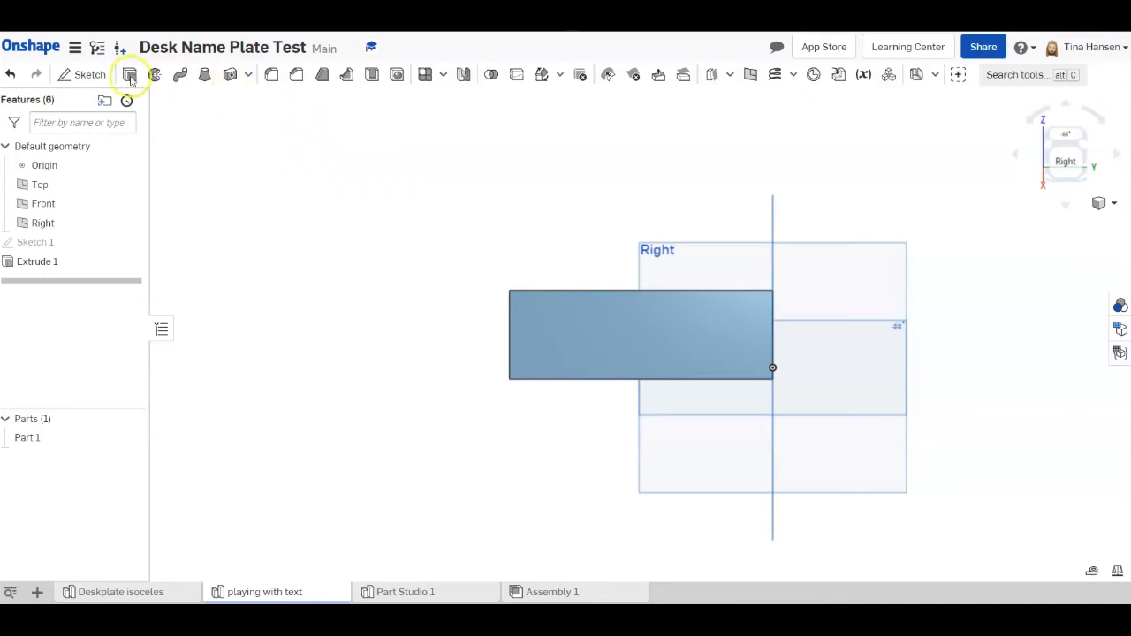
In the test document's "playing with text" part studio, start a new sketch on the prism's front rectangular face
left_click(94, 75)
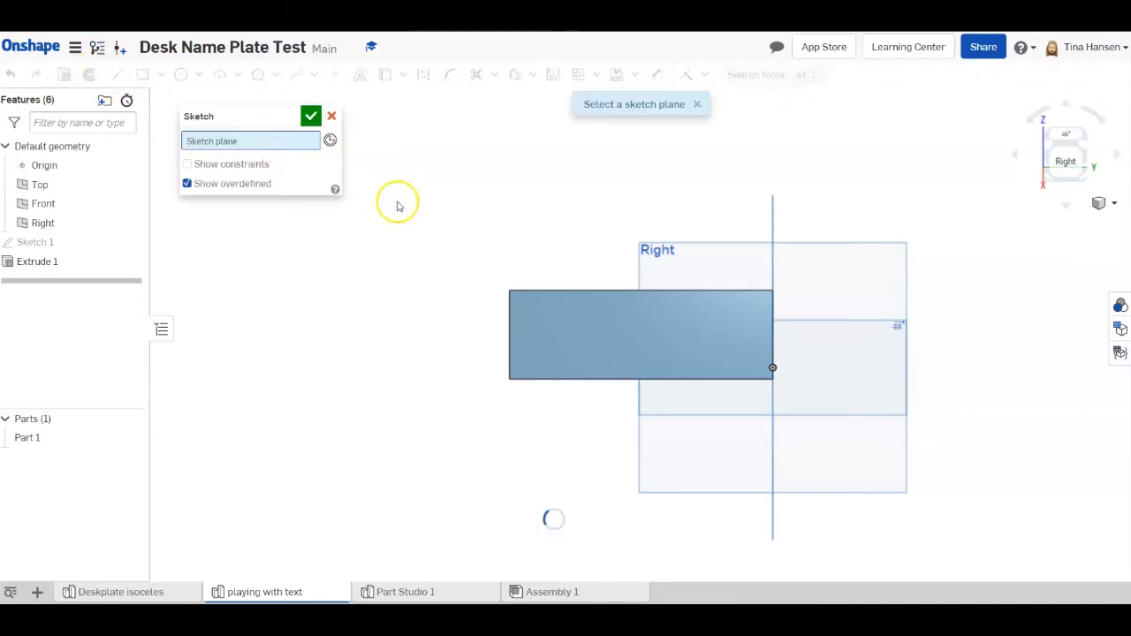
left_click(568, 324)
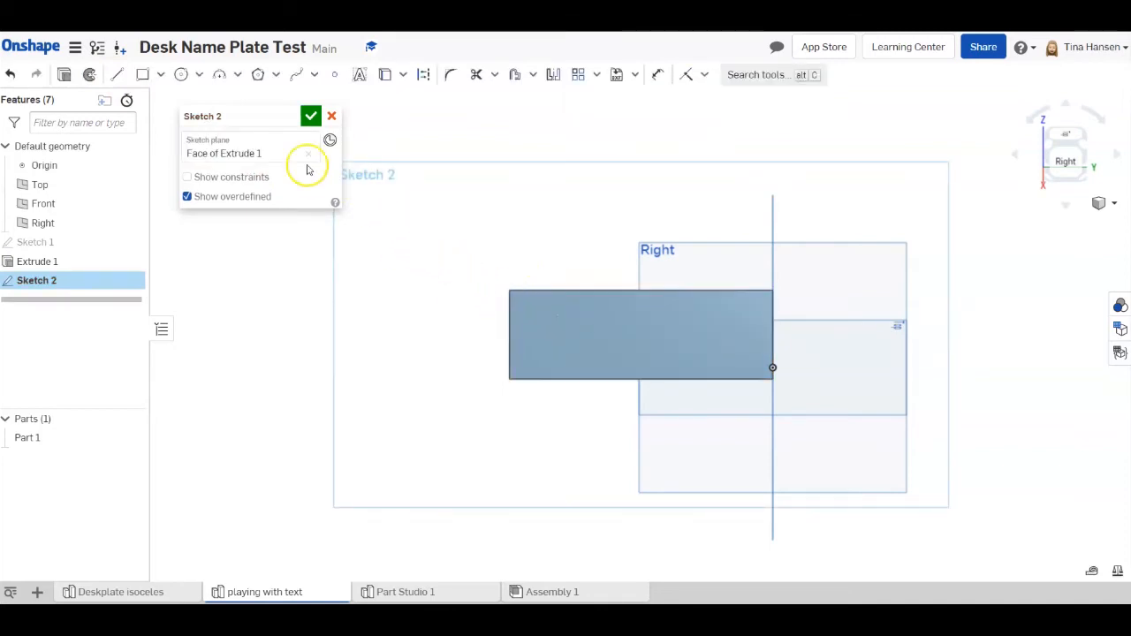
Place a text box nearly filling the rectangular face and enter a sample name in Open Sans
left_click(359, 76)
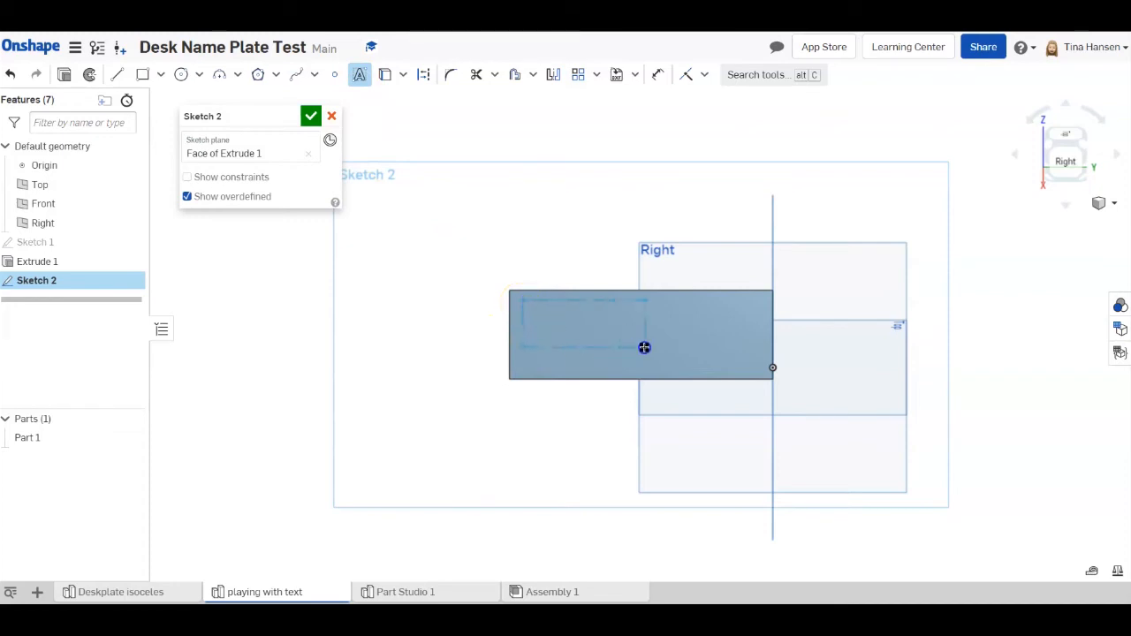
left_click_drag(730, 360, 766, 368)
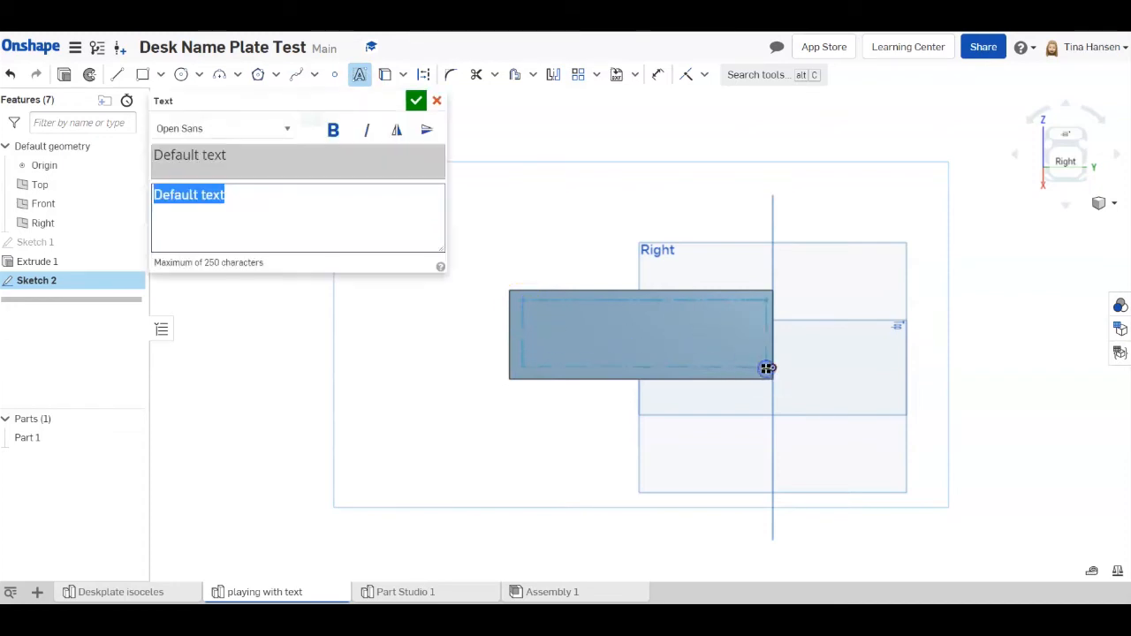
type("Spike")
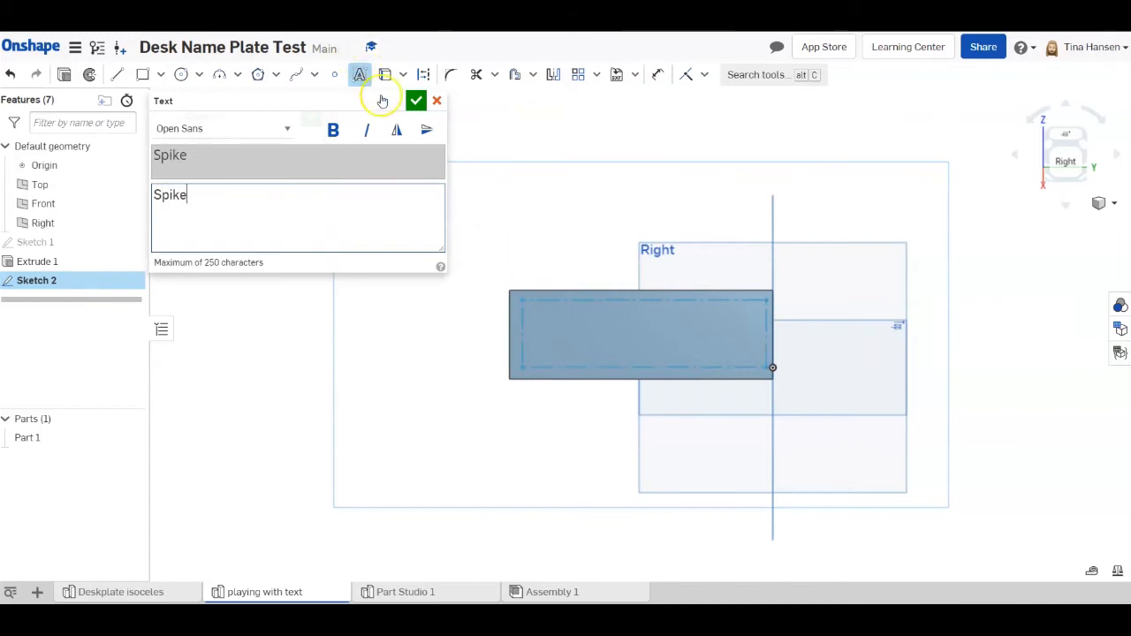
left_click(415, 101)
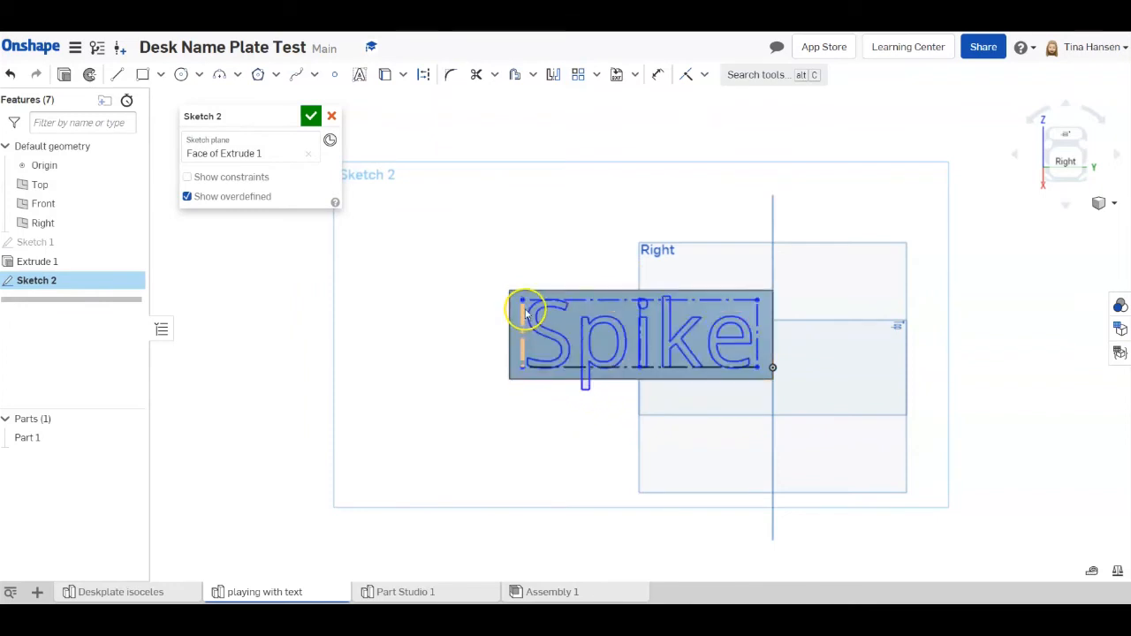
Try shrinking the sample name's text box and shifting it within the rectangular face
left_click_drag(759, 302, 736, 314)
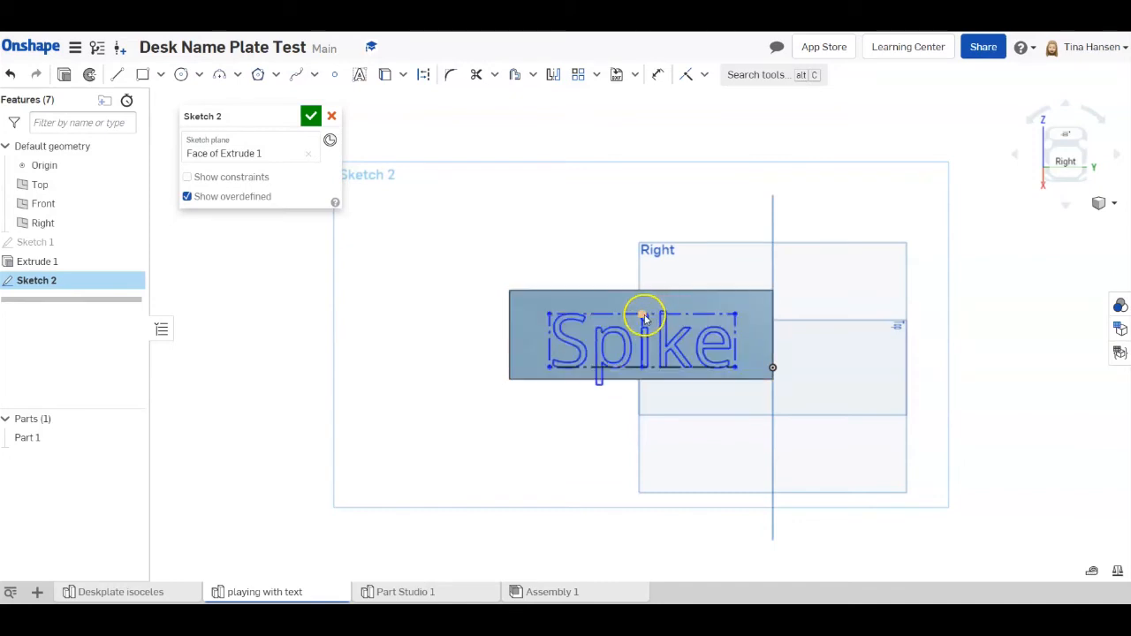
left_click_drag(645, 318, 628, 309)
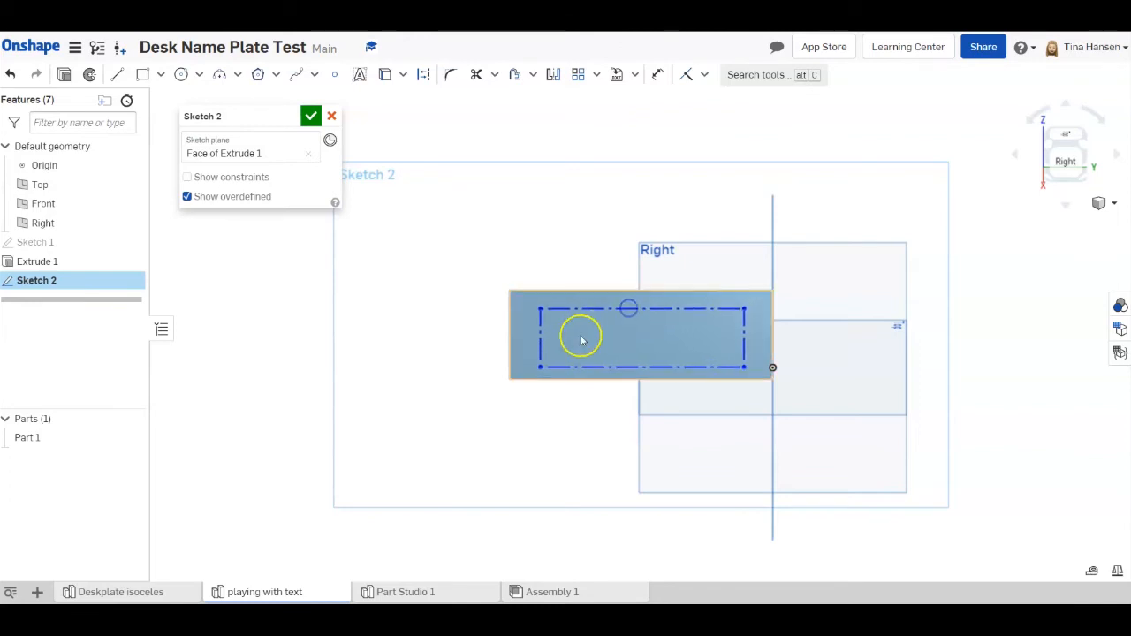
mouse_move(541, 344)
left_mouse_down()
mouse_move(553, 344)
mouse_move(535, 343)
left_mouse_up()
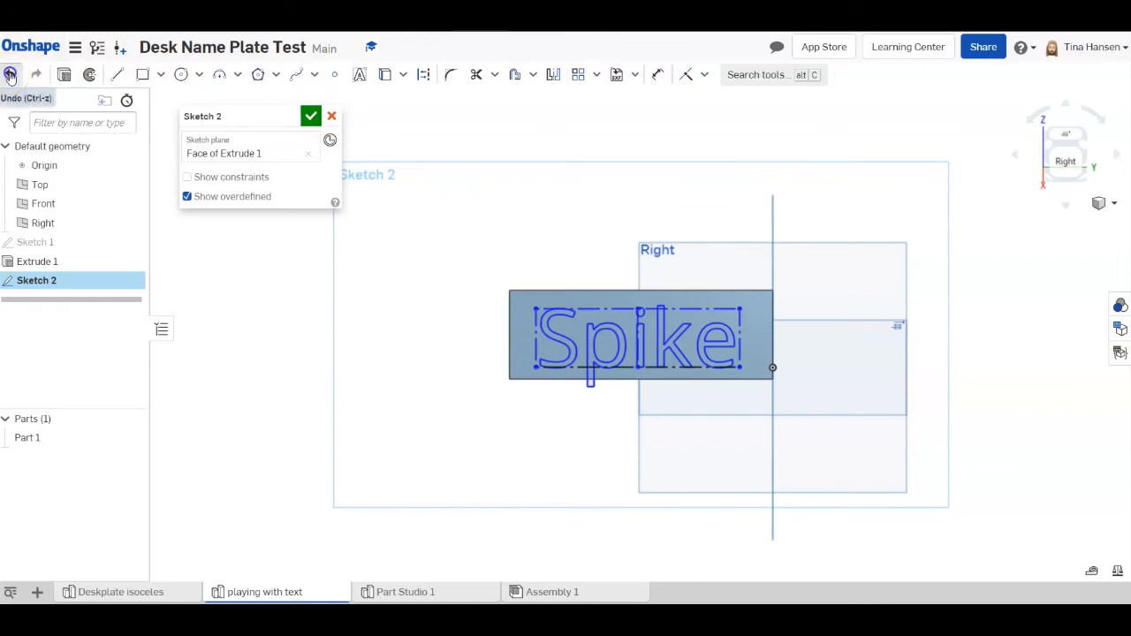
Undo the text box resizing and moves, as well as the placement of the sample text
left_click(10, 76)
left_click(9, 76)
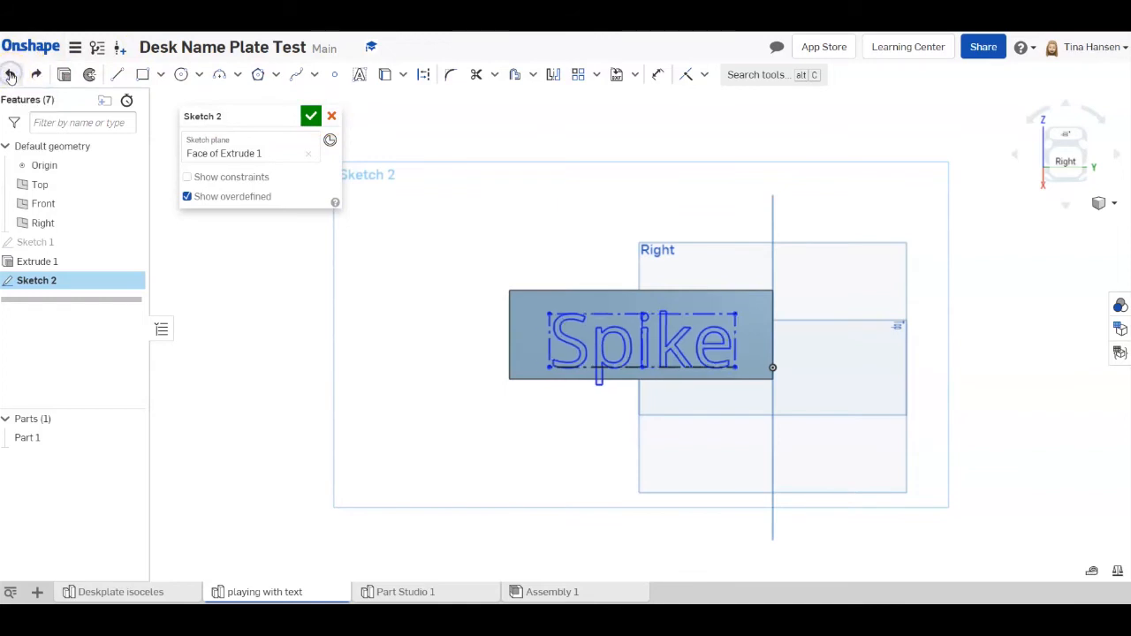
left_click(9, 76)
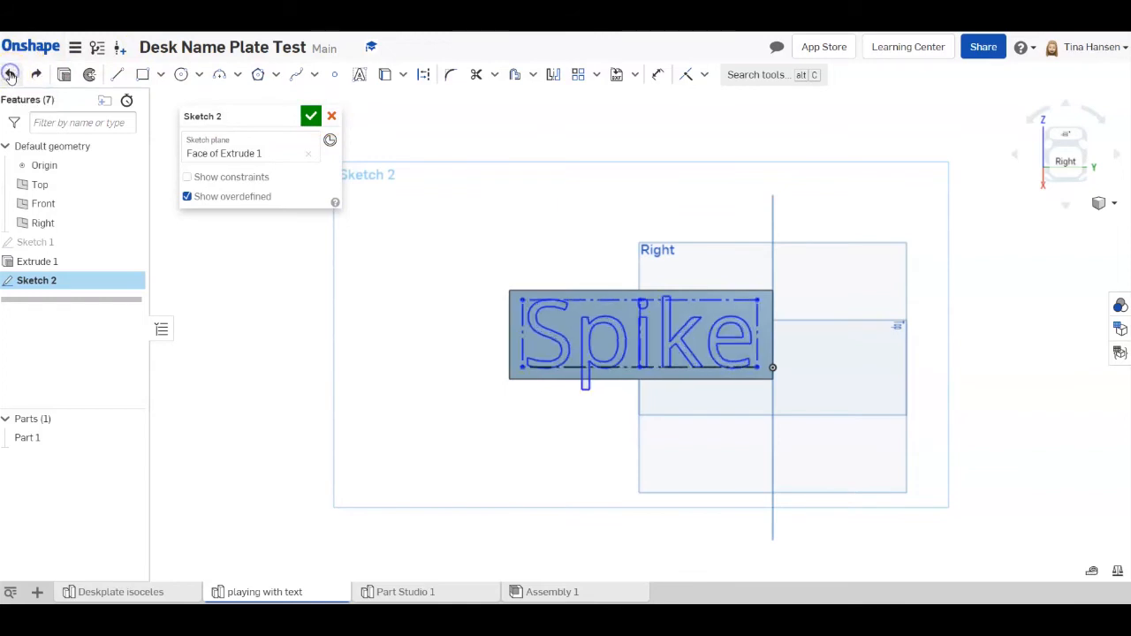
left_click(9, 76)
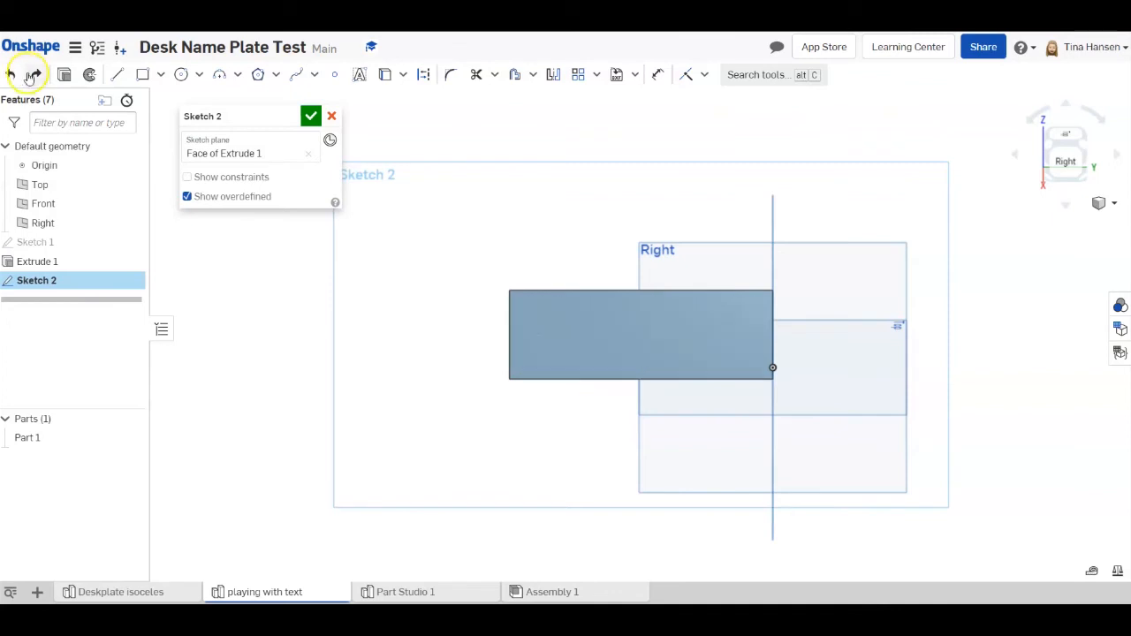
Place a smaller text box with the sample name in Open Sans and centre it on the rectangular face
left_click(360, 75)
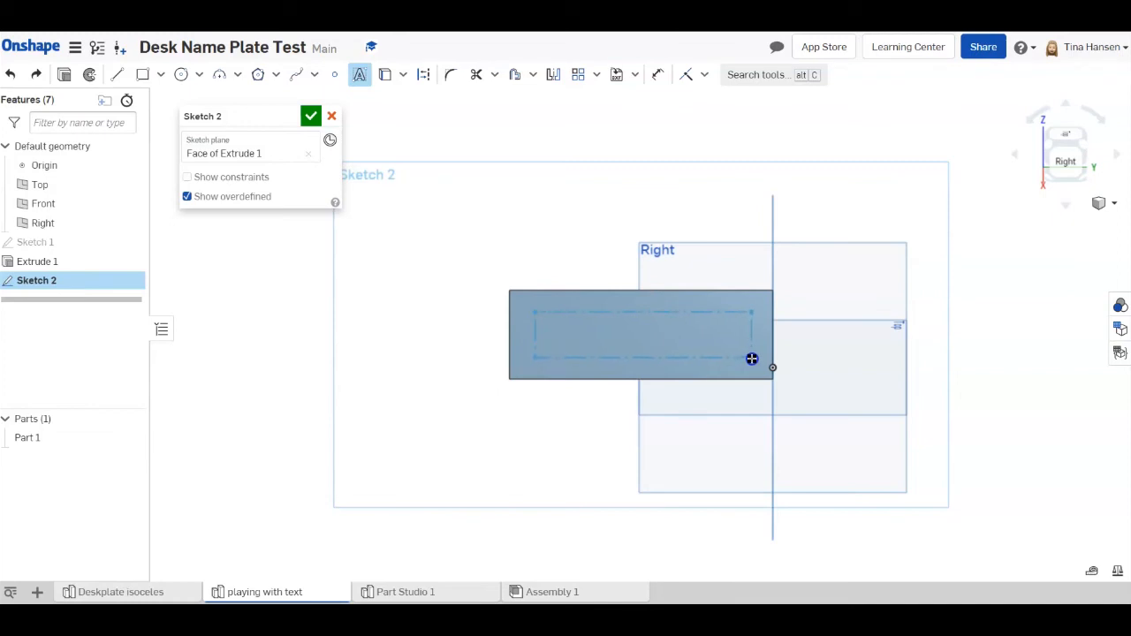
left_click(752, 358)
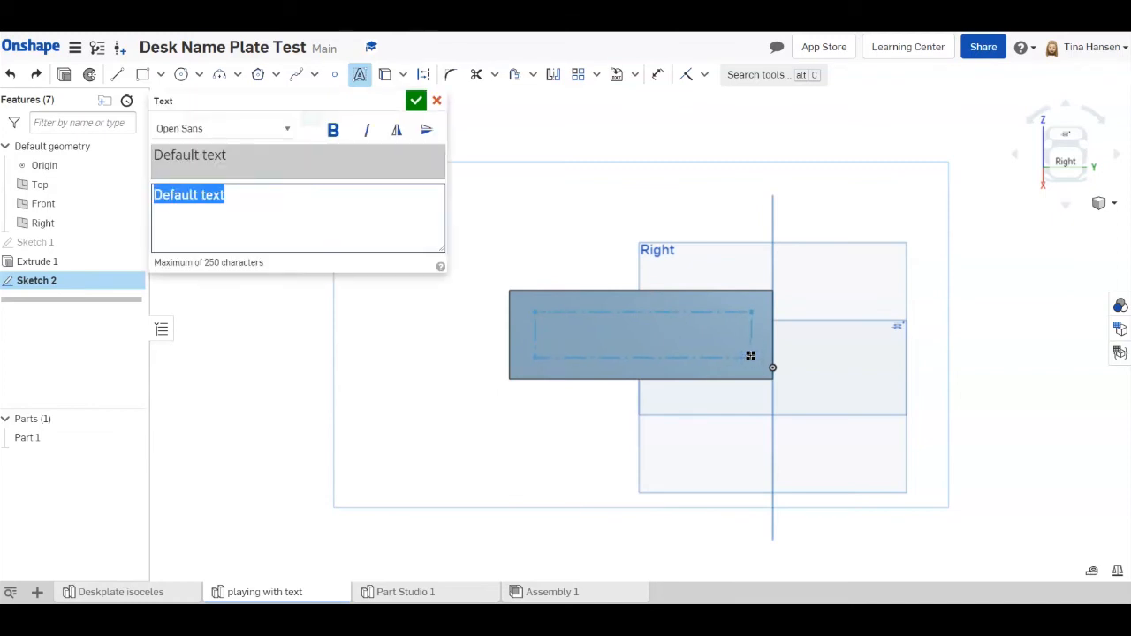
type("Spike")
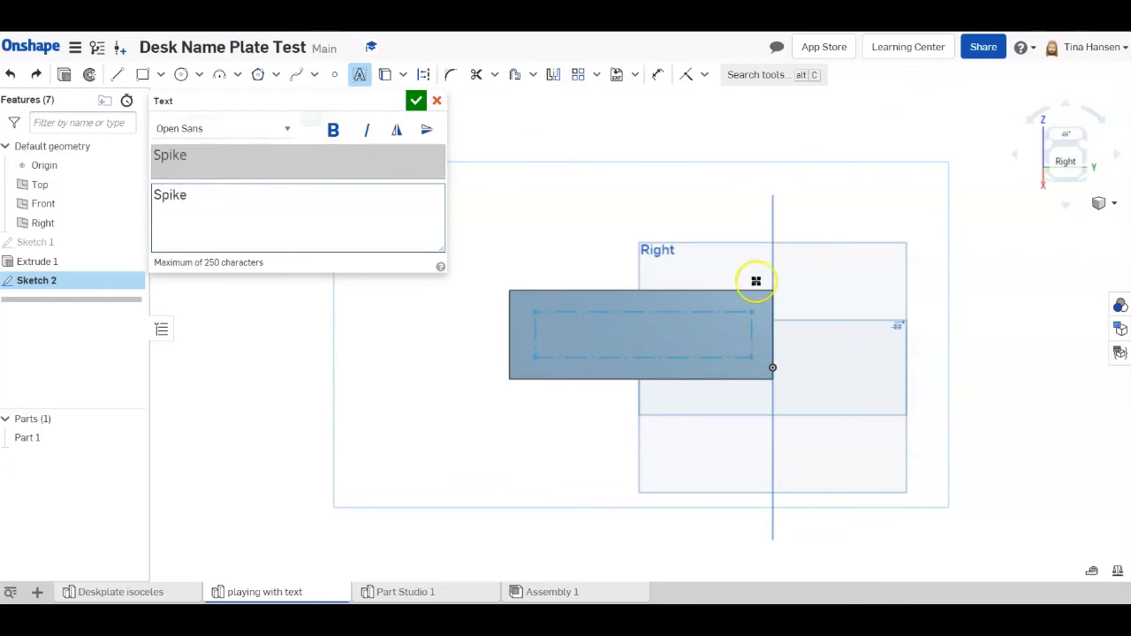
left_click(416, 100)
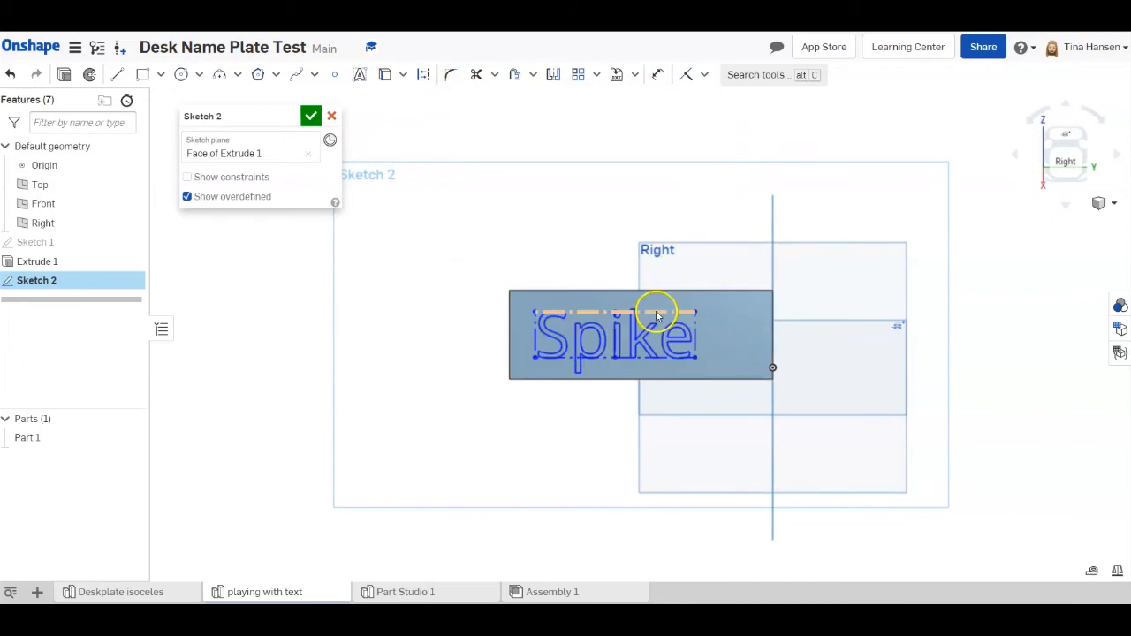
left_click_drag(658, 314, 728, 310)
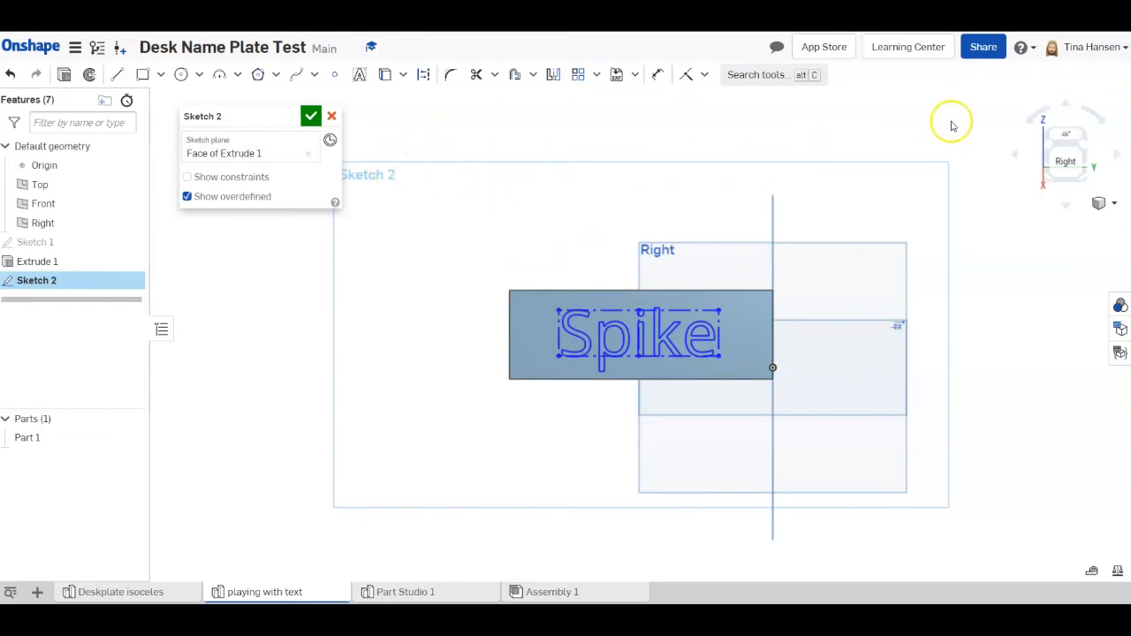
Search the Onshape Help for "text" and open the article on the Text sketch tool
left_click(1020, 48)
left_click(958, 77)
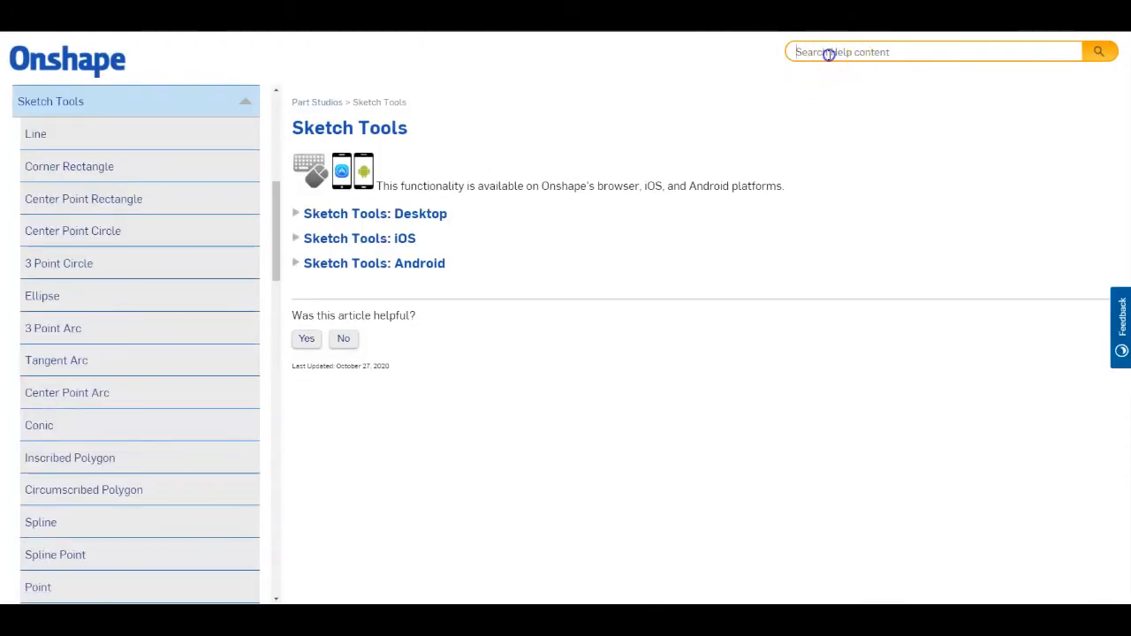
left_click(829, 54)
type("te")
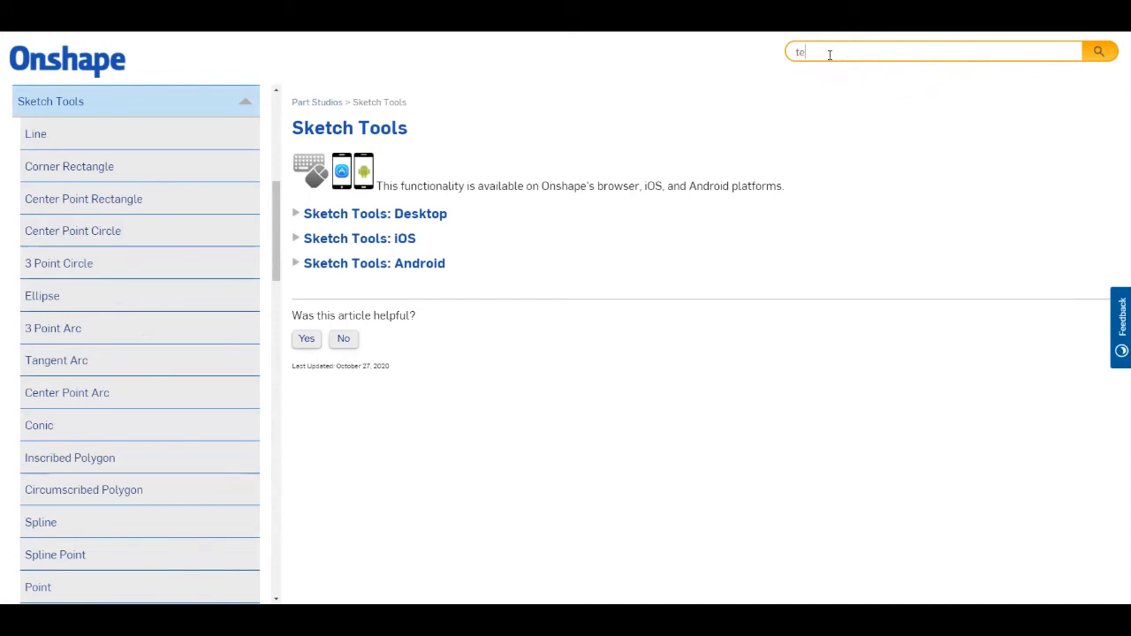
type("xt")
key("Return")
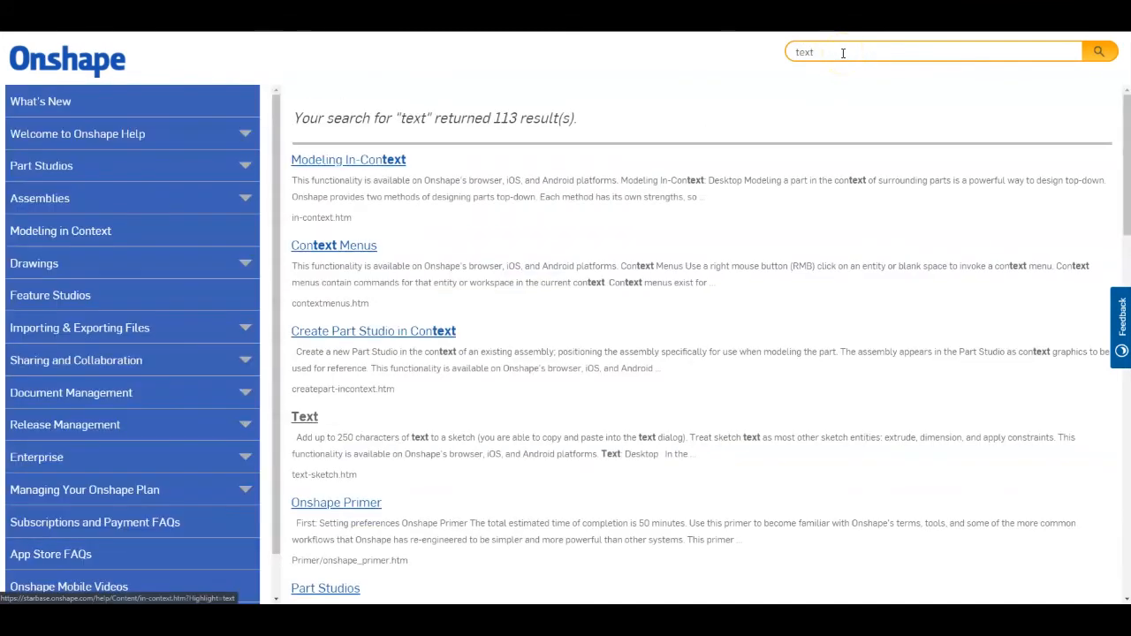
left_click(305, 417)
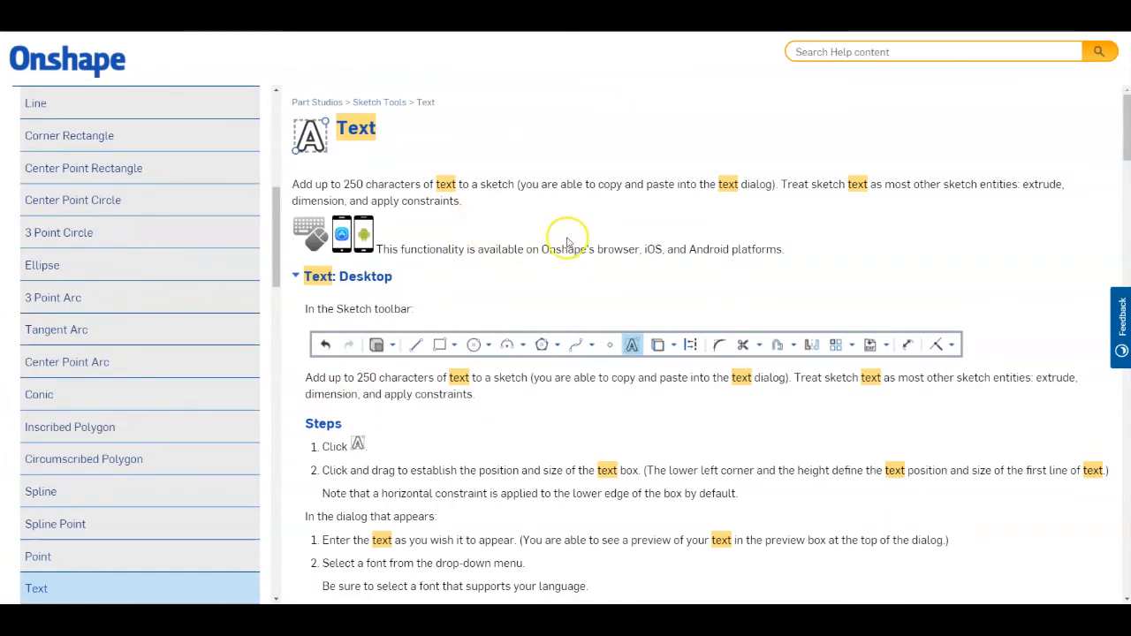
Review the Text article's desktop steps and its tips on moving, rotating and resizing the text box
scroll(566, 234, "down", 3)
scroll(565, 235, "down", 5)
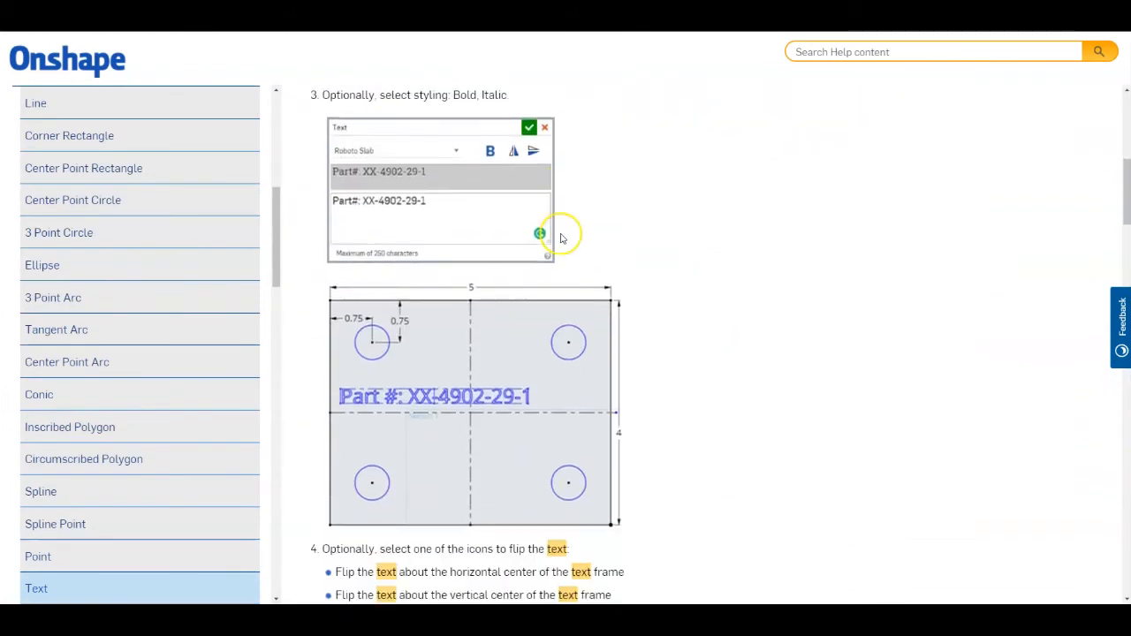
scroll(560, 234, "down", 2)
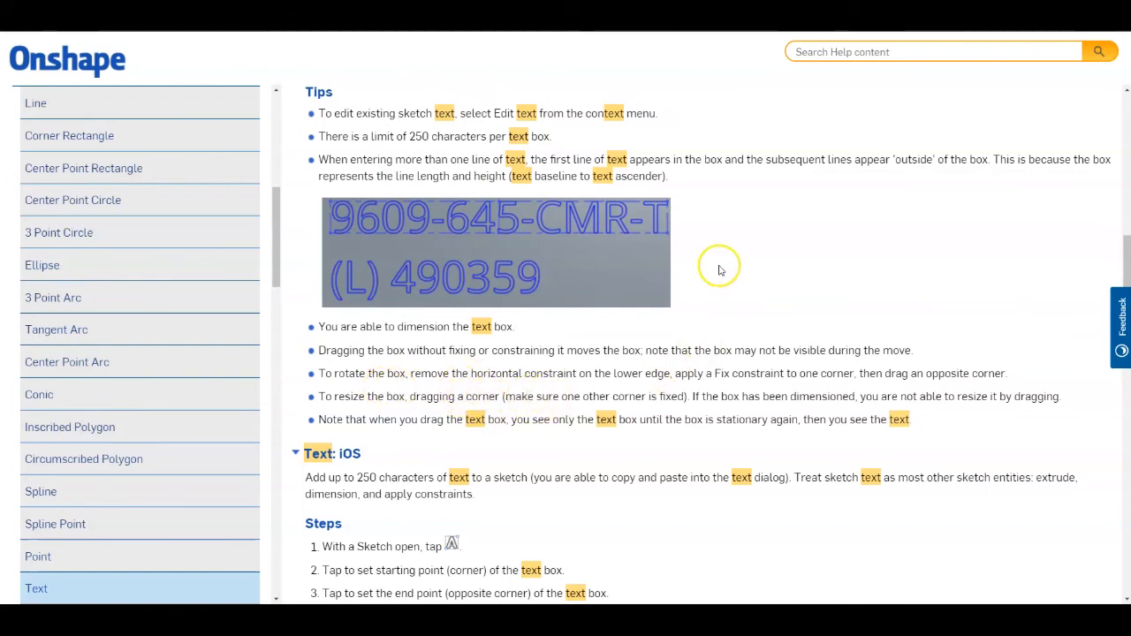
scroll(788, 283, "up", 5)
scroll(787, 283, "up", 8)
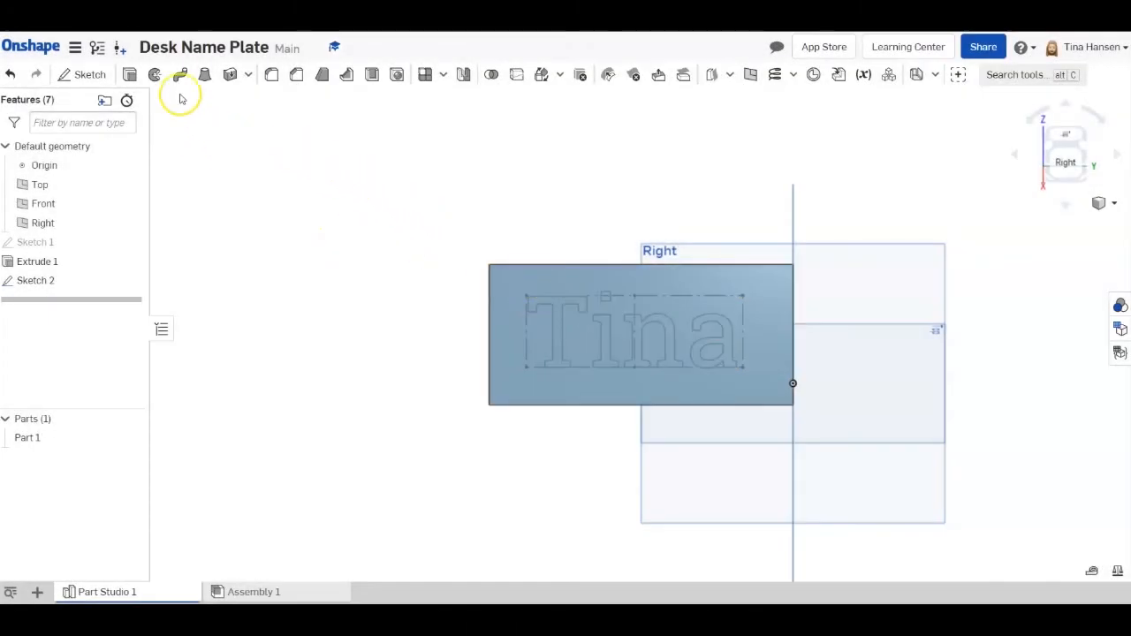
Extrude the name text sketch 5 mm outward from the prism's sloping face as a solid, using Add to merge it with the existing part
left_click(129, 76)
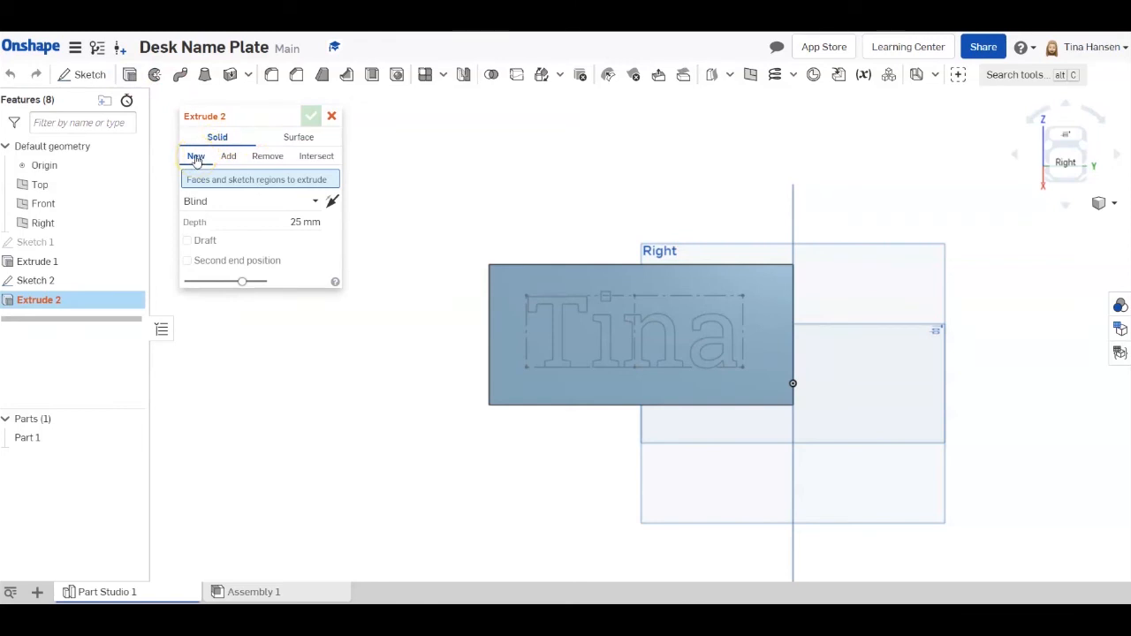
left_click(228, 156)
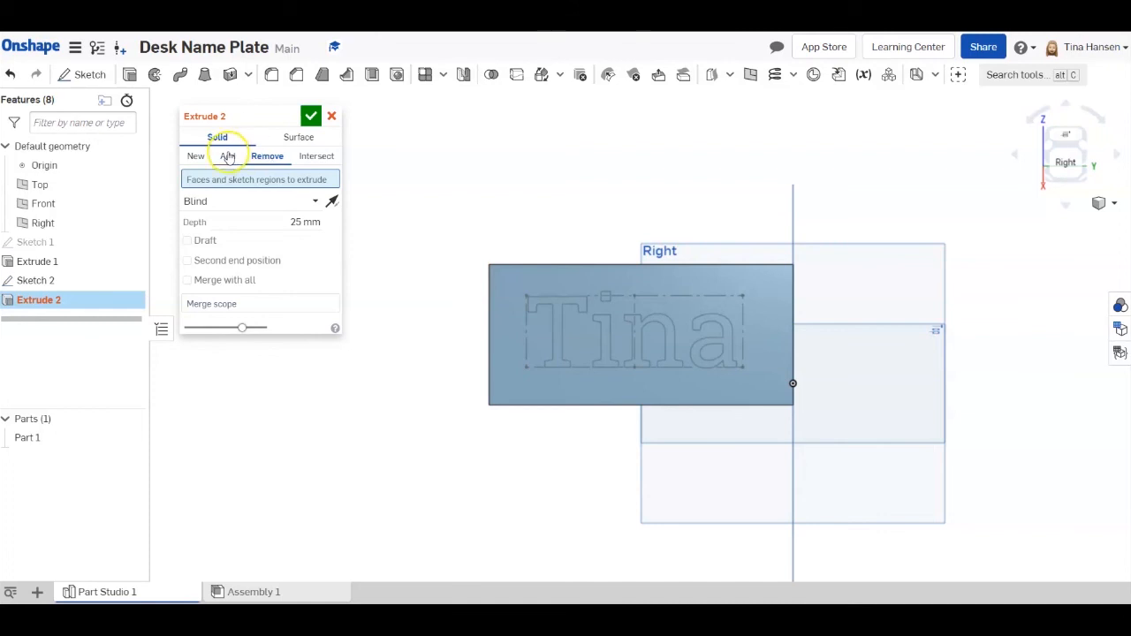
left_click(228, 155)
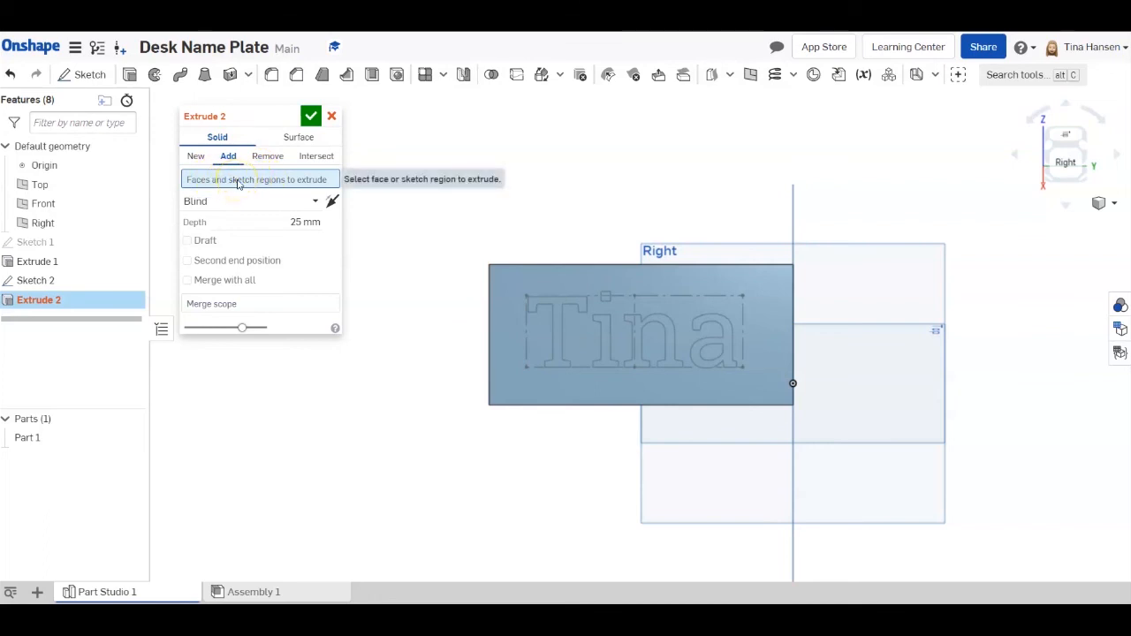
left_click(34, 281)
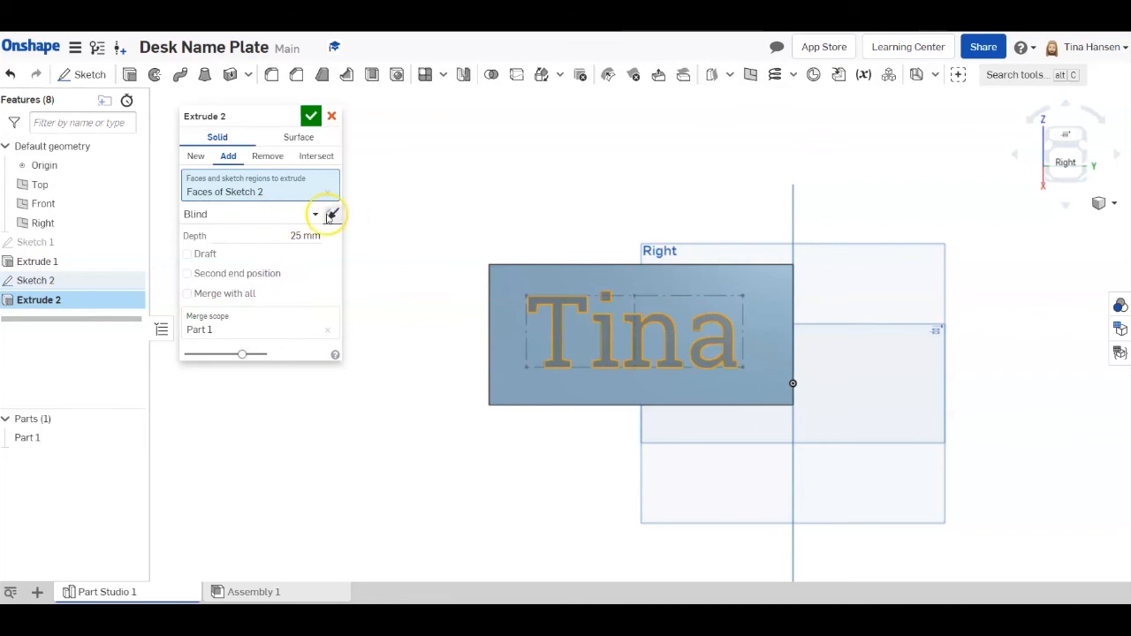
right_click_drag(420, 305, 496, 318)
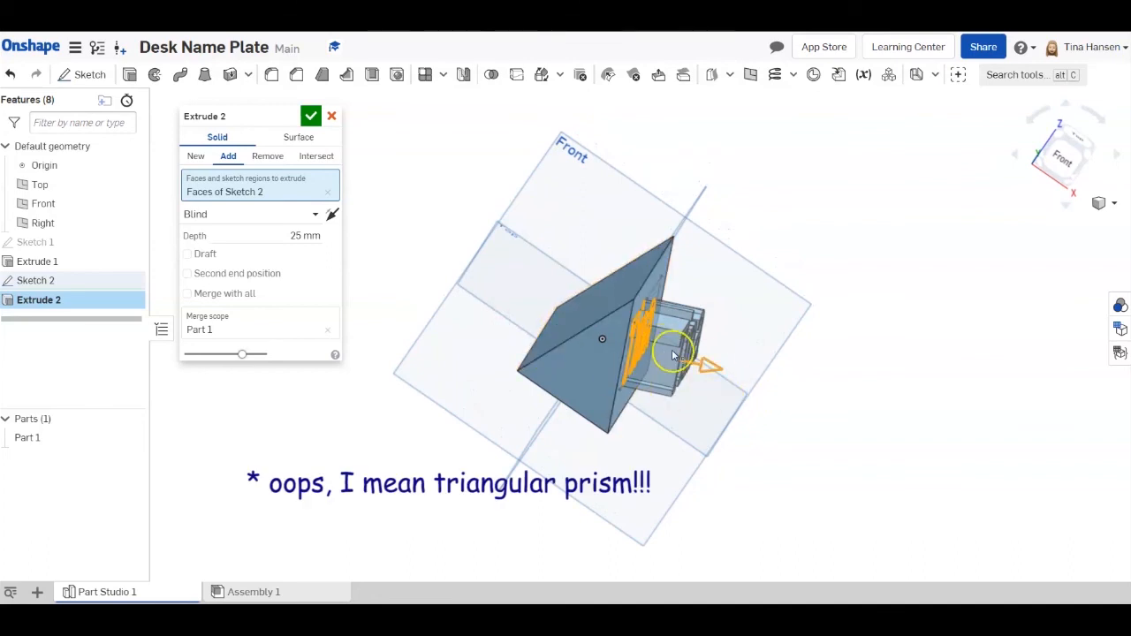
left_click(290, 235)
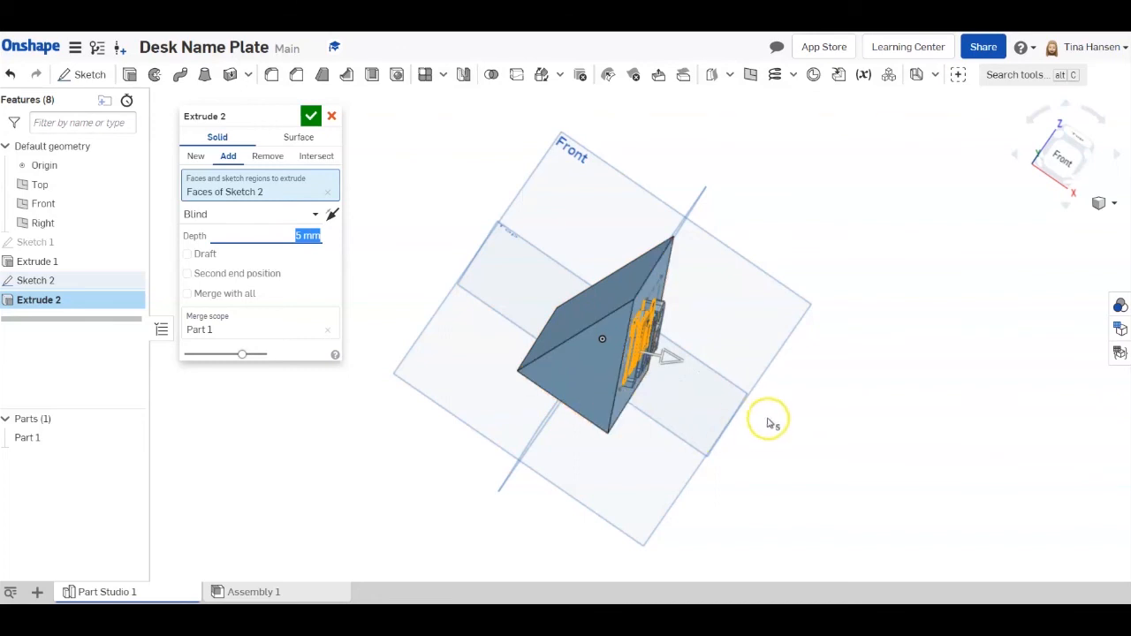
right_click_drag(764, 431, 707, 430)
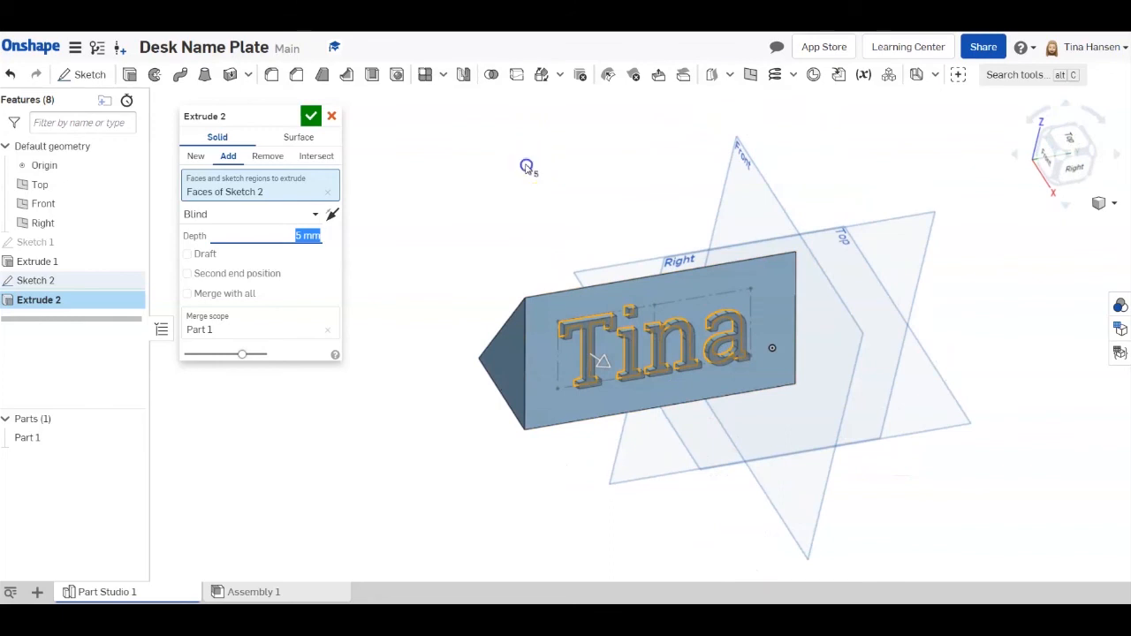
left_click(527, 167)
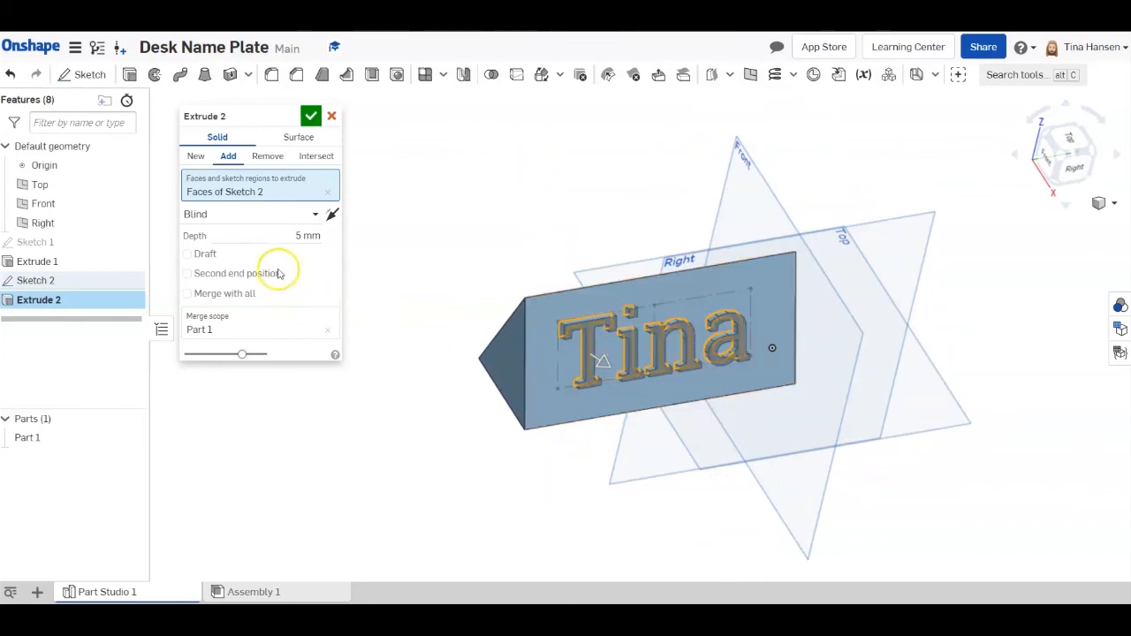
left_click(311, 118)
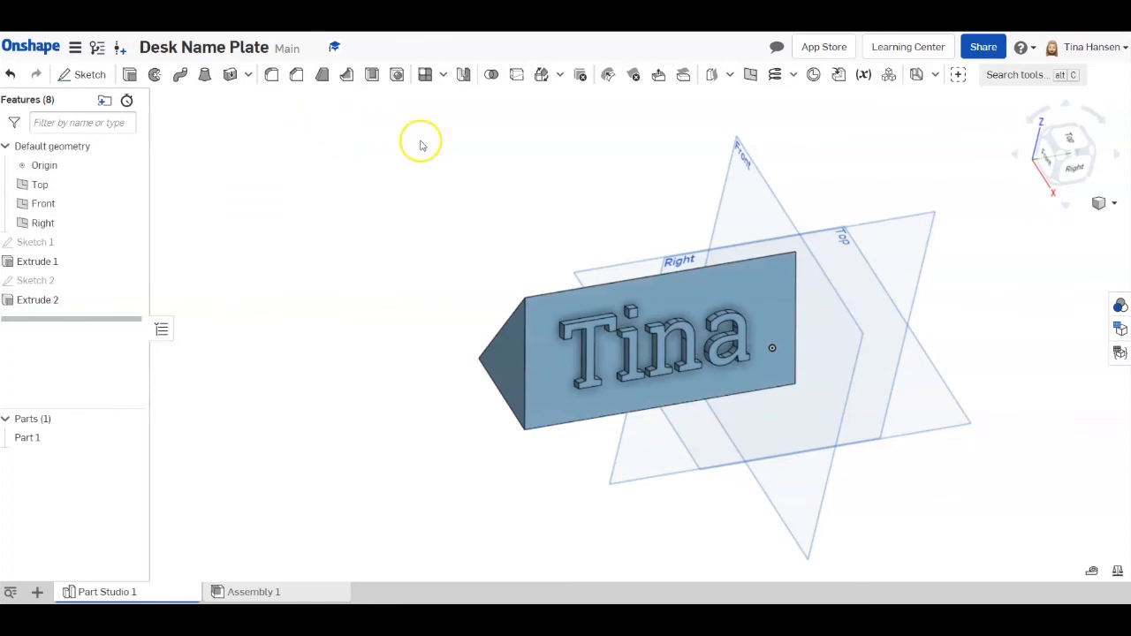
key("shift+4")
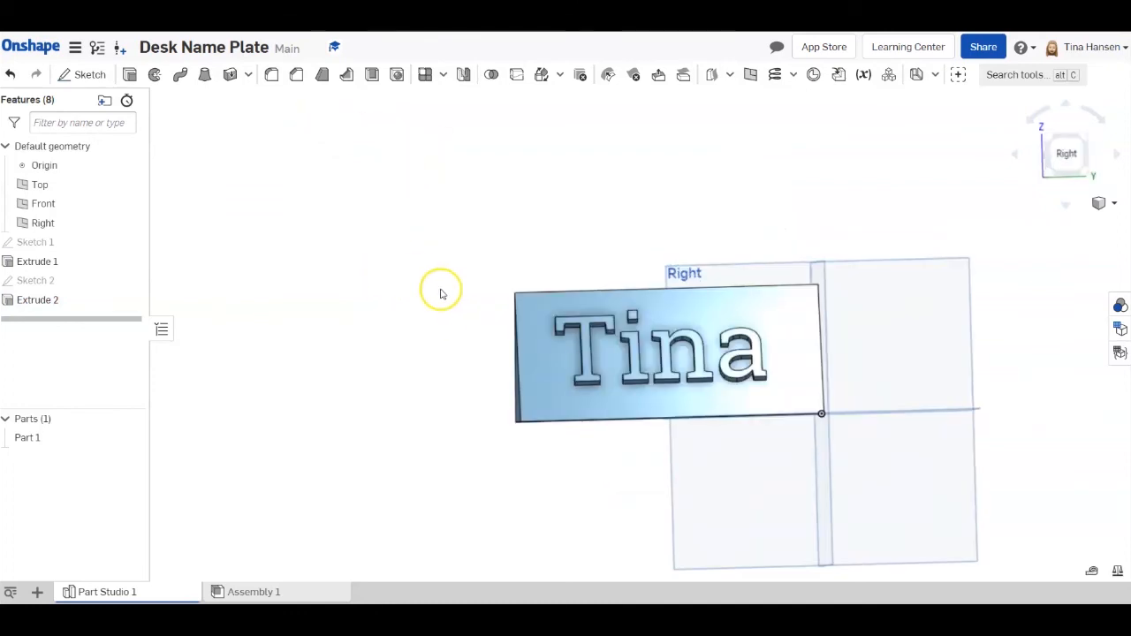